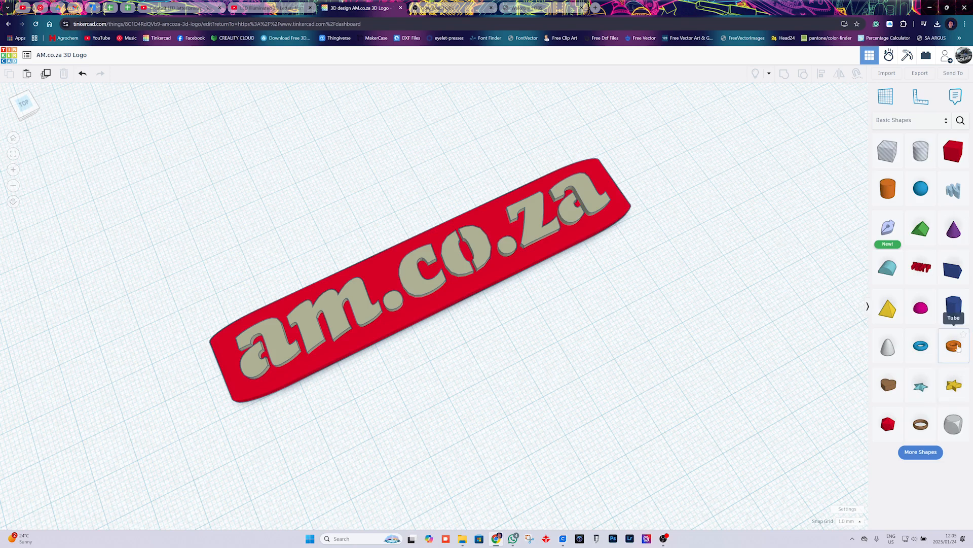
# Add a Tube shape and place it beside the end of the red plate next to the first letter.
pyautogui.click(959, 348)
pyautogui.click(497, 402)
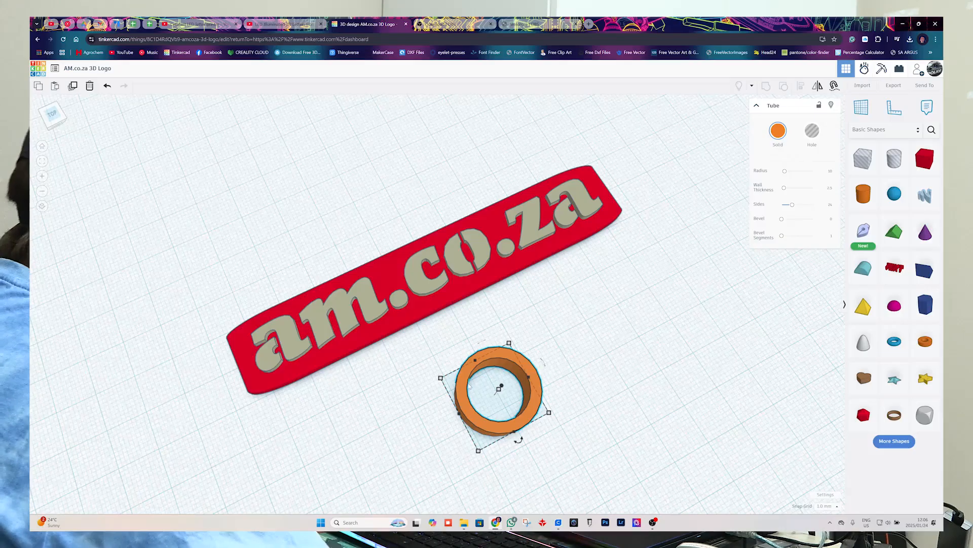
pyautogui.moveTo(470, 387); pyautogui.dragTo(145, 381)
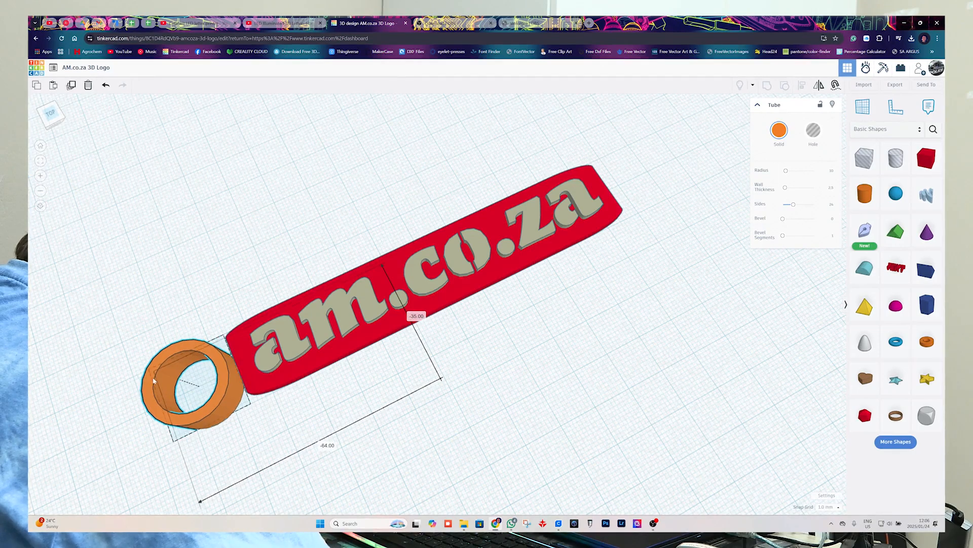
# Shrink the tube to a small key ring loop and position it overlapping the plate's end edge.
pyautogui.scroll(4, 209, 405)
pyautogui.moveTo(209, 406); pyautogui.dragTo(388, 386, button='middle')
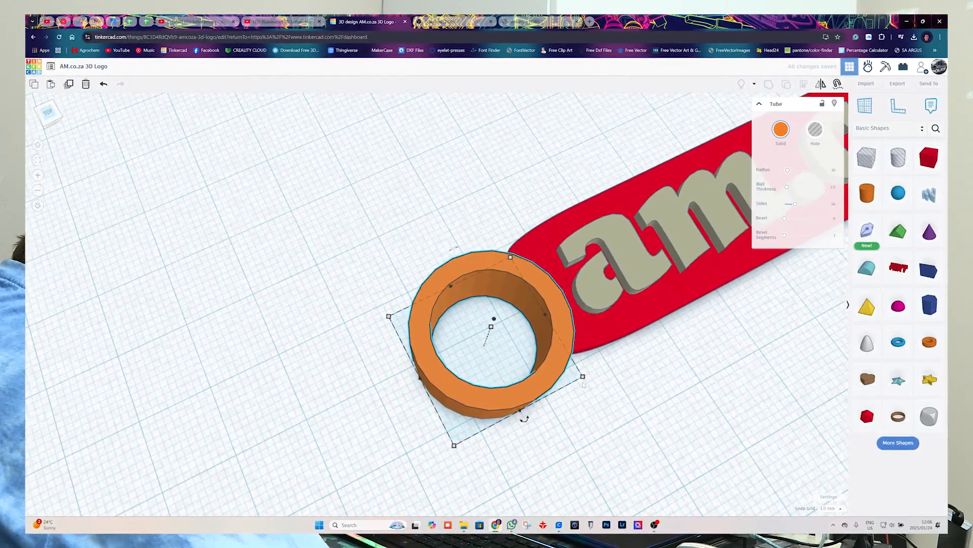
pyautogui.moveTo(583, 376); pyautogui.dragTo(550, 333)
pyautogui.moveTo(43, 111); pyautogui.dragTo(25, 133)
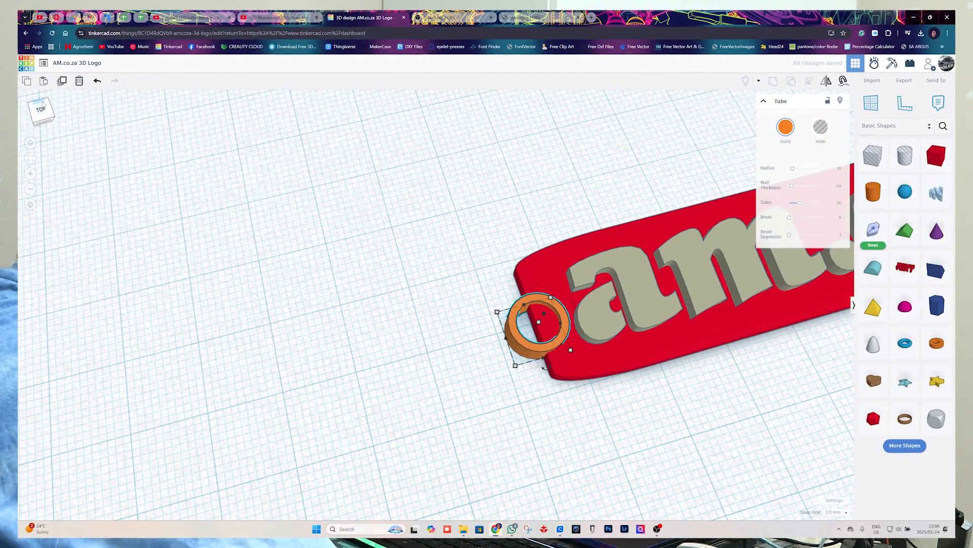
pyautogui.click(42, 107)
pyautogui.moveTo(536, 422); pyautogui.dragTo(448, 335, button='middle')
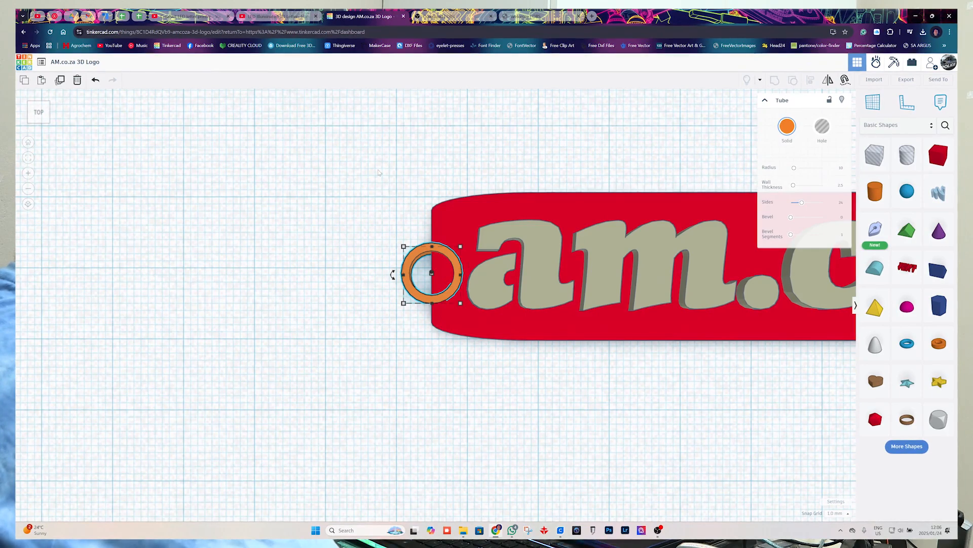
# Align the tube, plate and lettering to a common centre across the plate's width.
pyautogui.hotkey('ctrl', 'a')
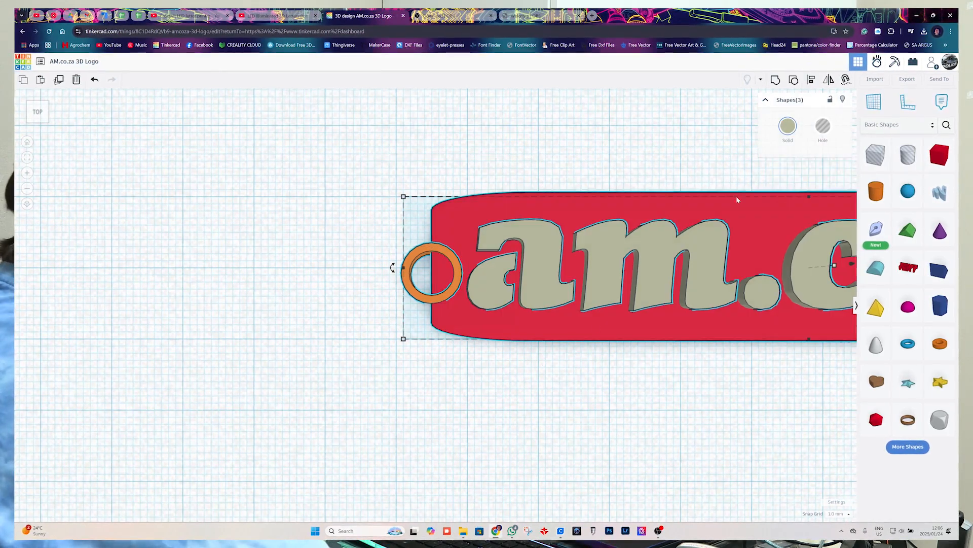
pyautogui.click(811, 81)
pyautogui.click(403, 267)
pyautogui.click(306, 269)
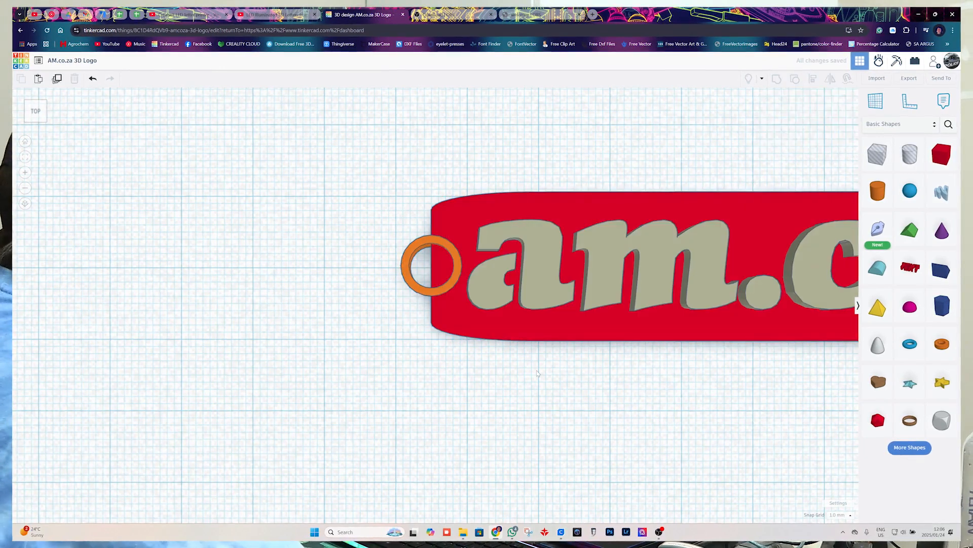
# Lower the tube's height to 2 mm so it sits below the plate's top face.
pyautogui.moveTo(440, 291); pyautogui.dragTo(420, 269, button='right')
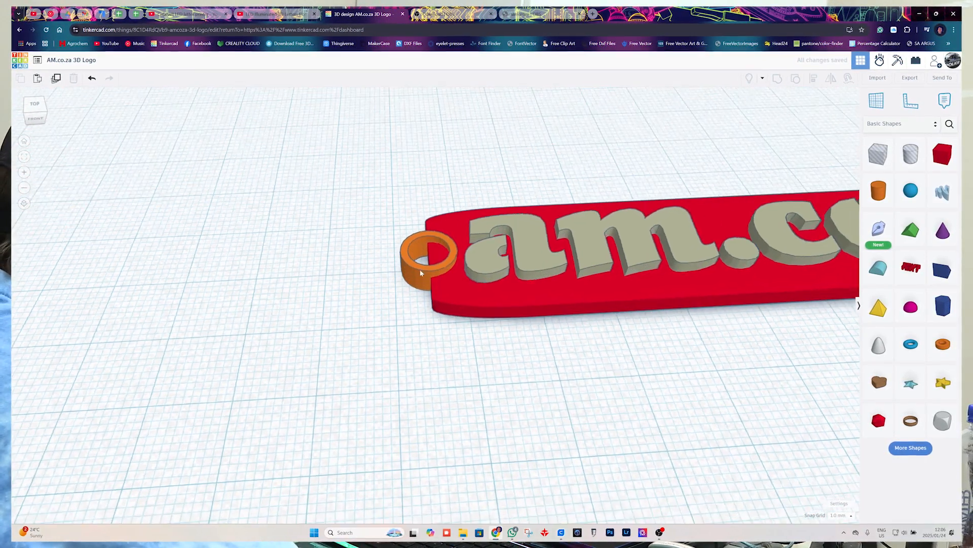
pyautogui.scroll(3, 420, 269)
pyautogui.scroll(3, 421, 268)
pyautogui.click(424, 266)
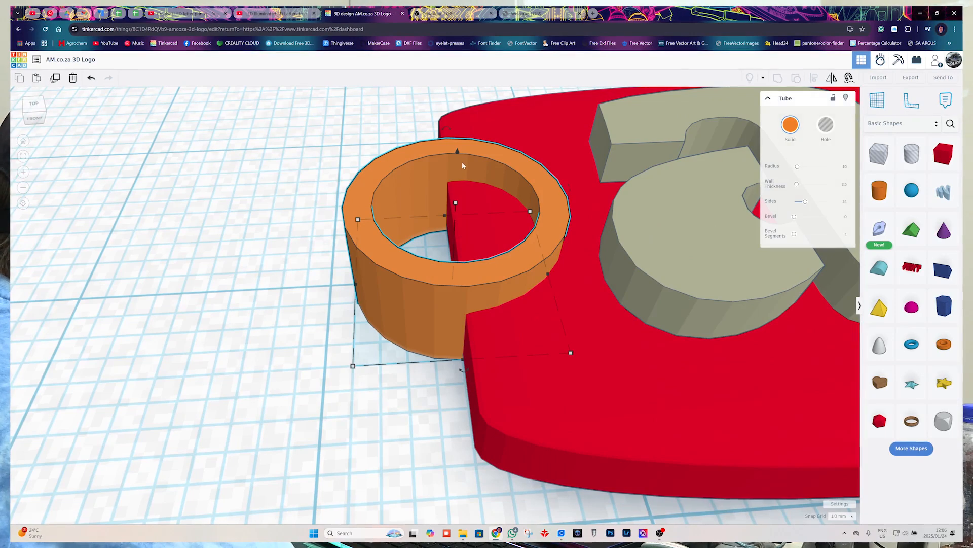
pyautogui.moveTo(456, 205); pyautogui.dragTo(455, 228)
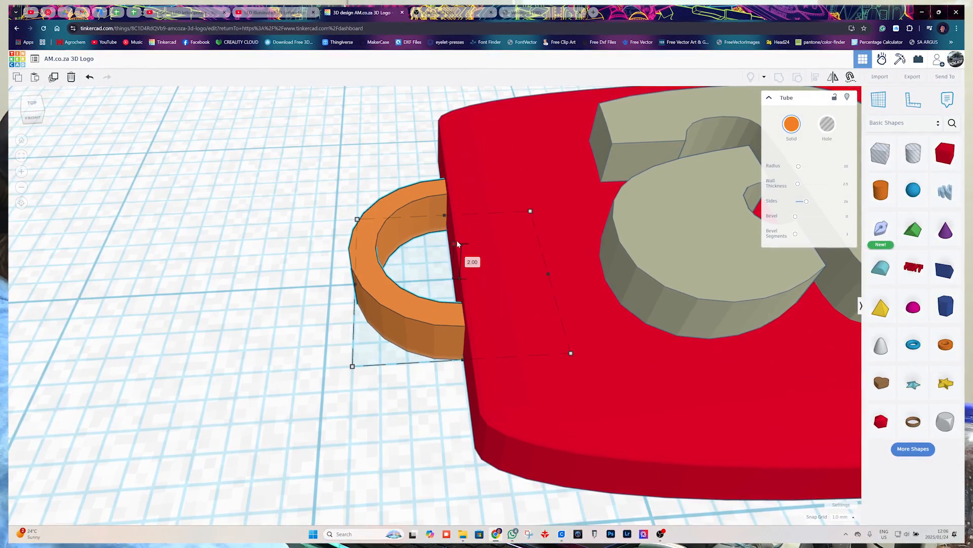
pyautogui.moveTo(458, 244); pyautogui.dragTo(222, 266, button='right')
# Add a Box as a measuring block, shrink it and fit it inside the loop's opening beside the plate.
pyautogui.moveTo(406, 236); pyautogui.dragTo(410, 308, button='right')
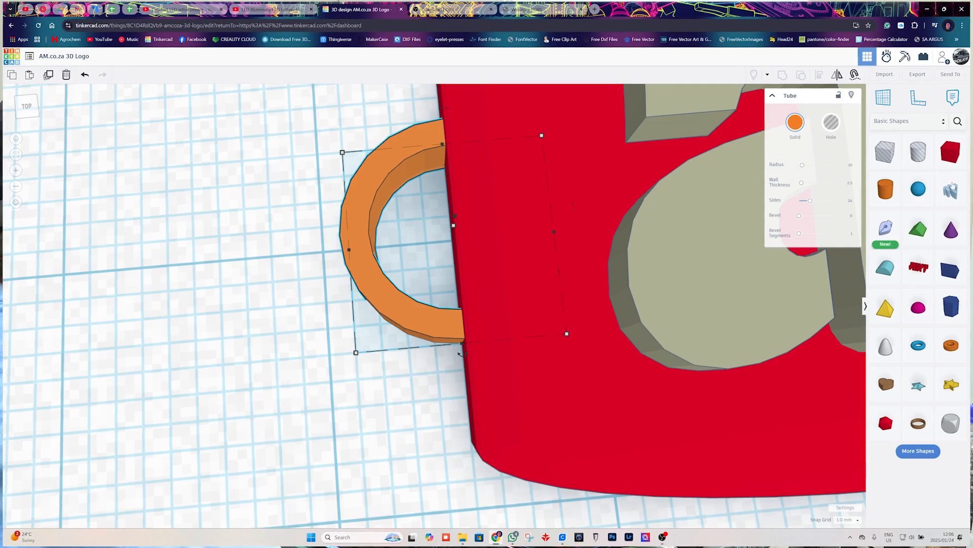
pyautogui.moveTo(951, 152); pyautogui.dragTo(80, 283)
pyautogui.scroll(-5, 199, 297)
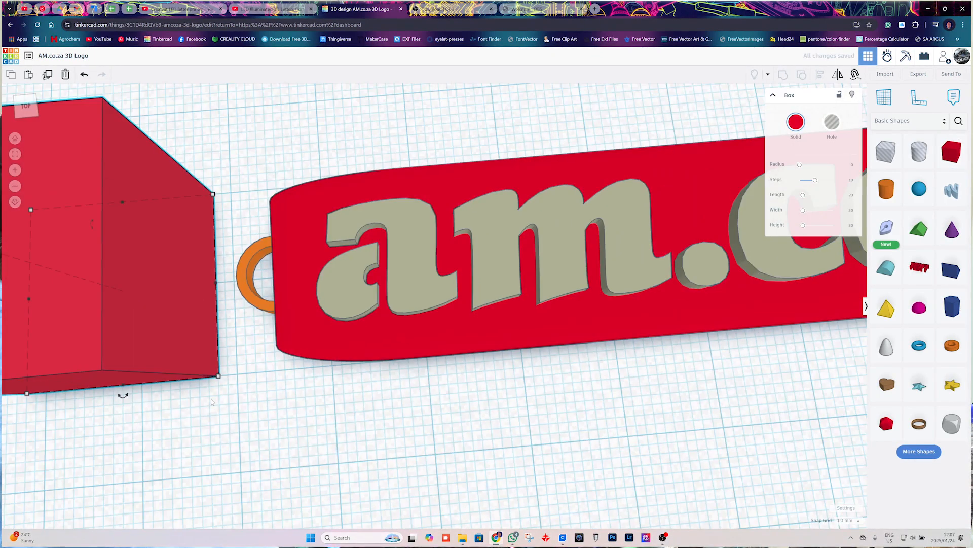
pyautogui.moveTo(218, 376); pyautogui.dragTo(150, 270)
pyautogui.moveTo(102, 243); pyautogui.dragTo(127, 324, button='right')
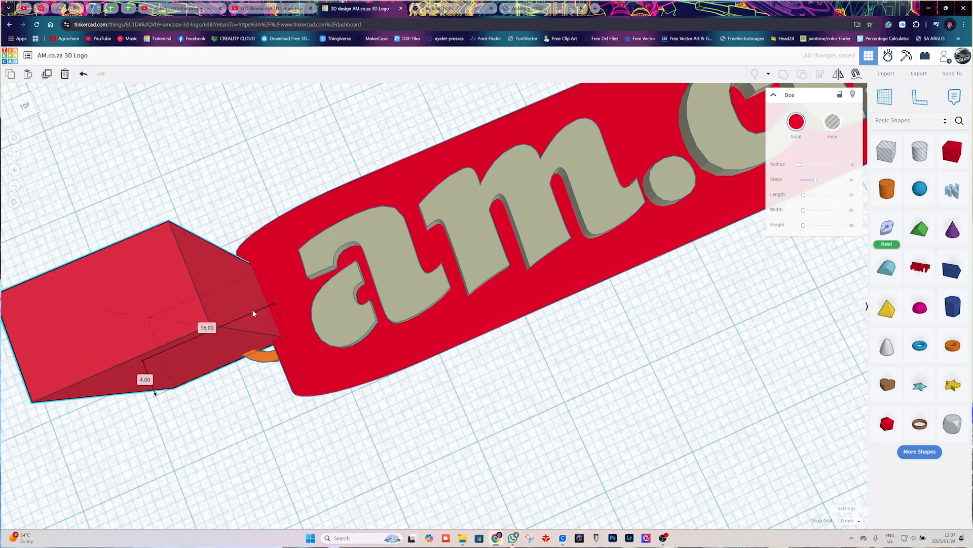
pyautogui.moveTo(175, 388); pyautogui.dragTo(252, 334)
pyautogui.scroll(5, 253, 335)
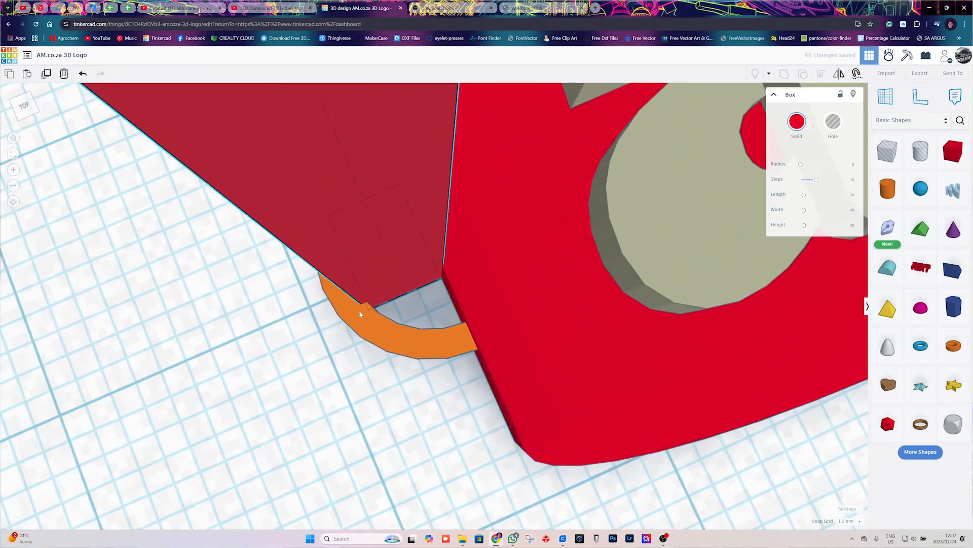
pyautogui.moveTo(360, 311); pyautogui.dragTo(424, 303, button='middle')
pyautogui.moveTo(427, 304); pyautogui.dragTo(449, 302)
pyautogui.moveTo(442, 239); pyautogui.dragTo(430, 272)
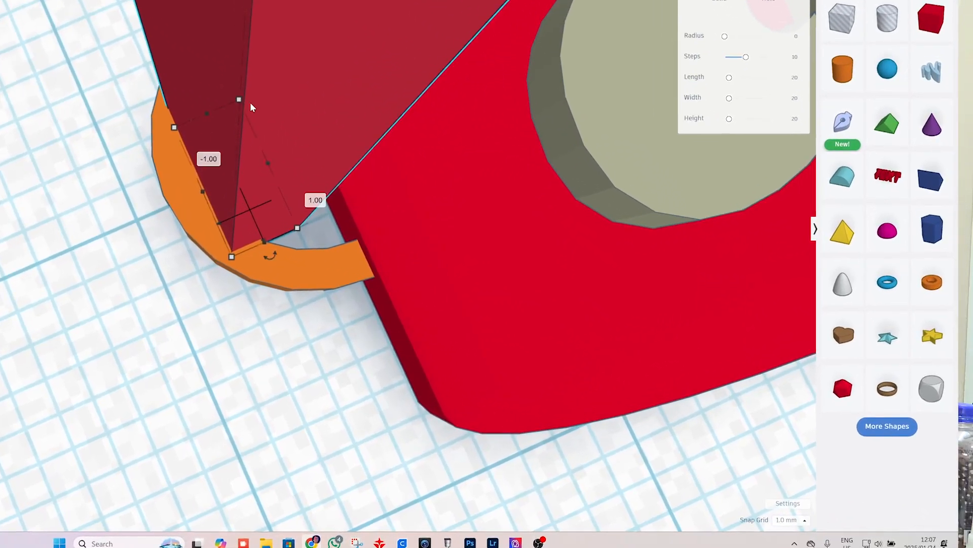
pyautogui.moveTo(407, 228); pyautogui.dragTo(405, 229)
pyautogui.moveTo(113, 91); pyautogui.dragTo(32, 95)
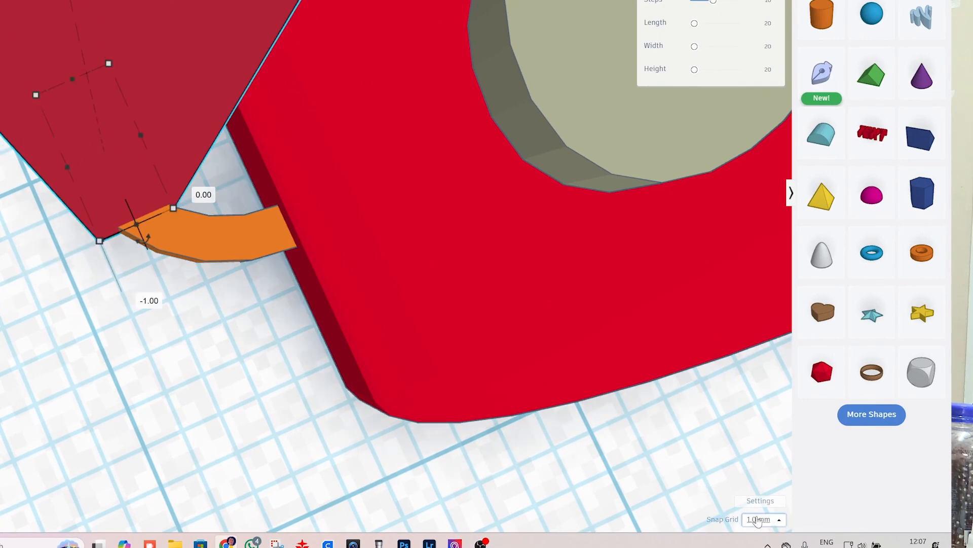
# Set the snap grid to 0.1 mm.
pyautogui.click(763, 520)
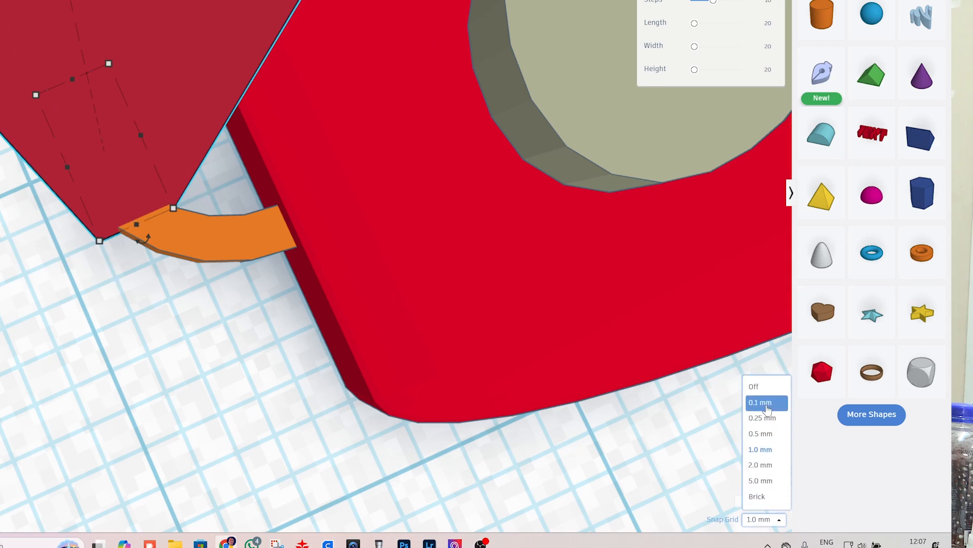
pyautogui.click(773, 405)
# Refine the measuring box to fit the loop's opening, check its length and width, and delete the box.
pyautogui.moveTo(117, 136); pyautogui.dragTo(183, 105)
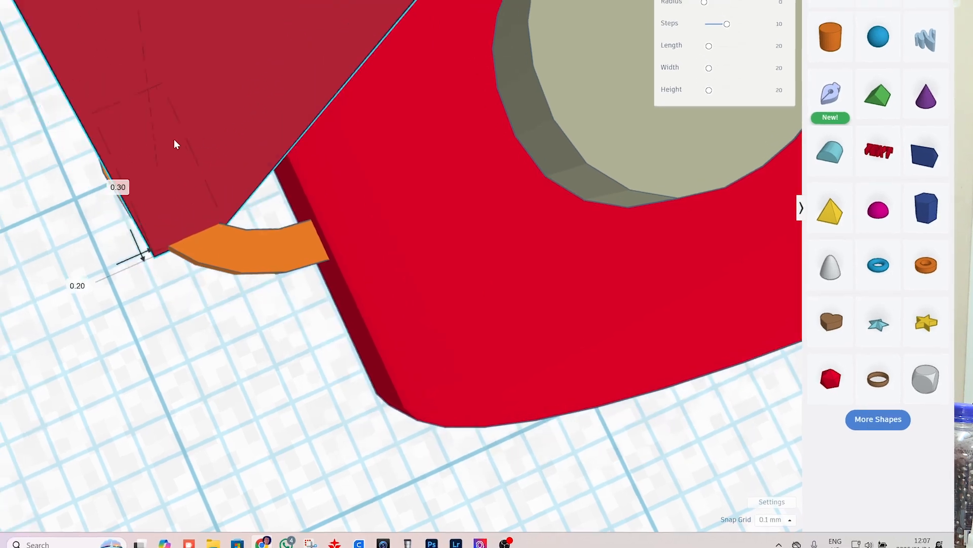
pyautogui.moveTo(323, 174); pyautogui.dragTo(412, 151)
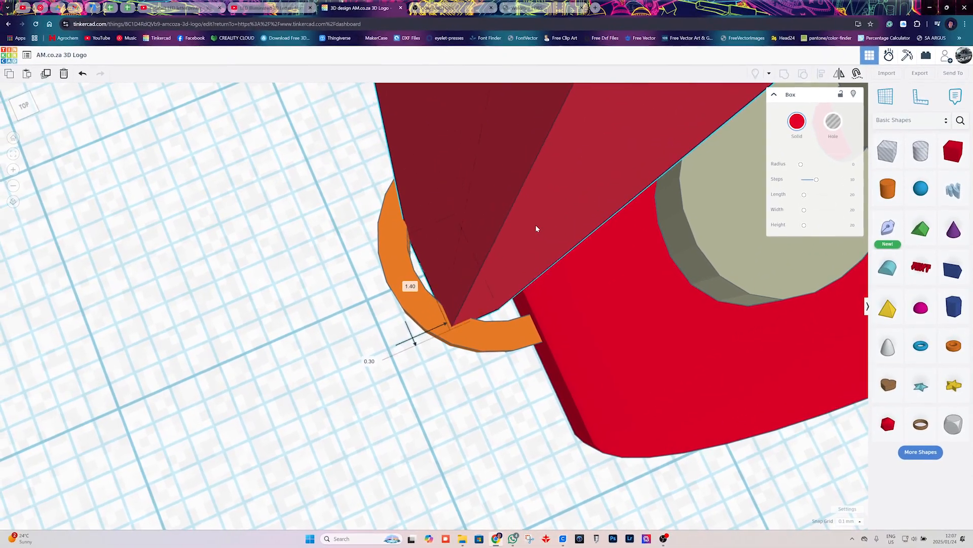
pyautogui.moveTo(536, 227); pyautogui.dragTo(576, 204)
pyautogui.click(457, 326)
pyautogui.moveTo(454, 328); pyautogui.dragTo(446, 336)
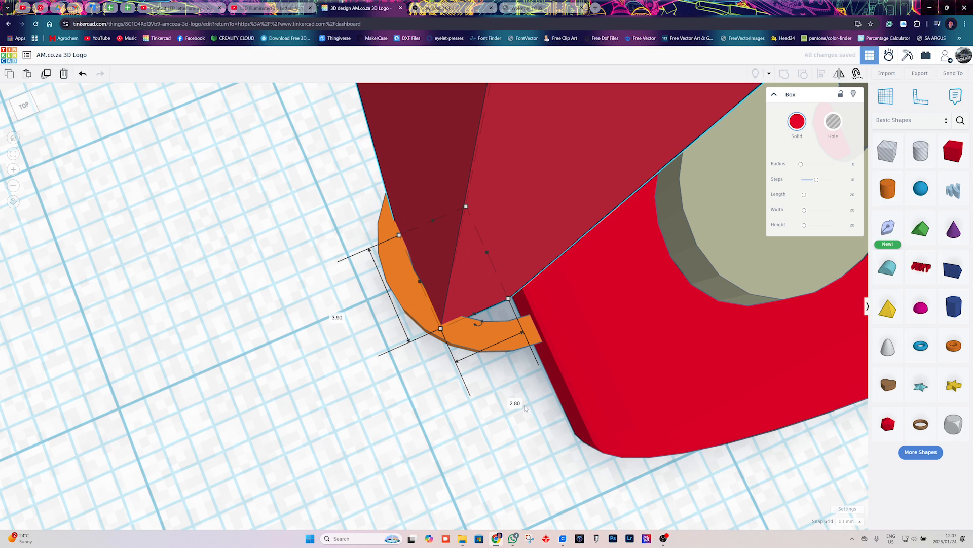
pyautogui.moveTo(469, 265); pyautogui.dragTo(178, 260)
pyautogui.press('Delete')
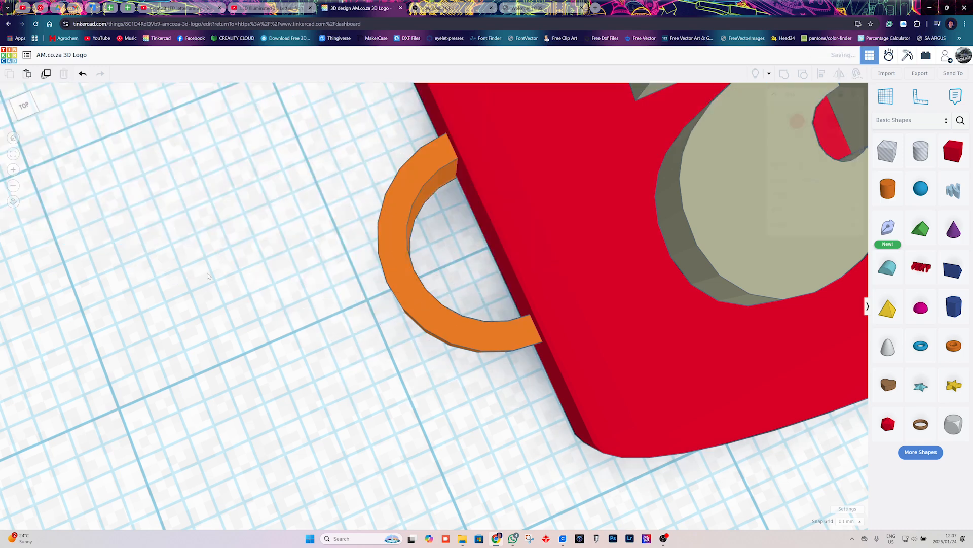
# Raise the tube's number of sides to the maximum to smooth the loop.
pyautogui.moveTo(440, 278); pyautogui.dragTo(484, 246, button='right')
pyautogui.scroll(-2, 482, 238)
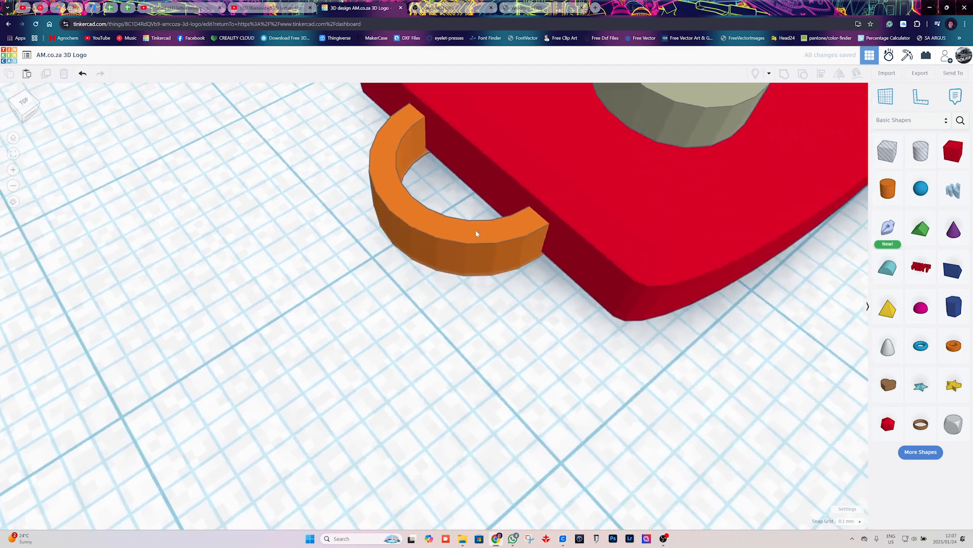
pyautogui.click(476, 227)
pyautogui.scroll(3, 430, 229)
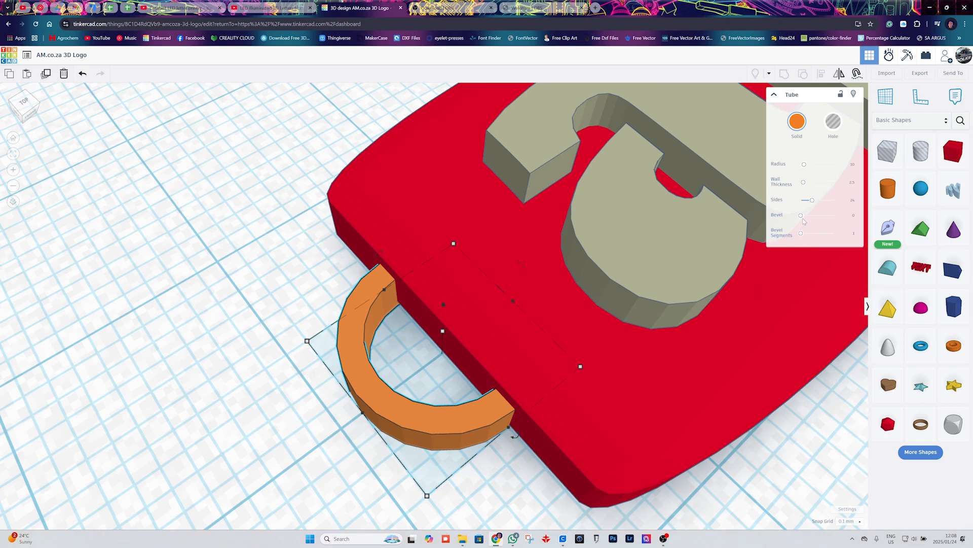
pyautogui.moveTo(813, 203); pyautogui.dragTo(870, 208)
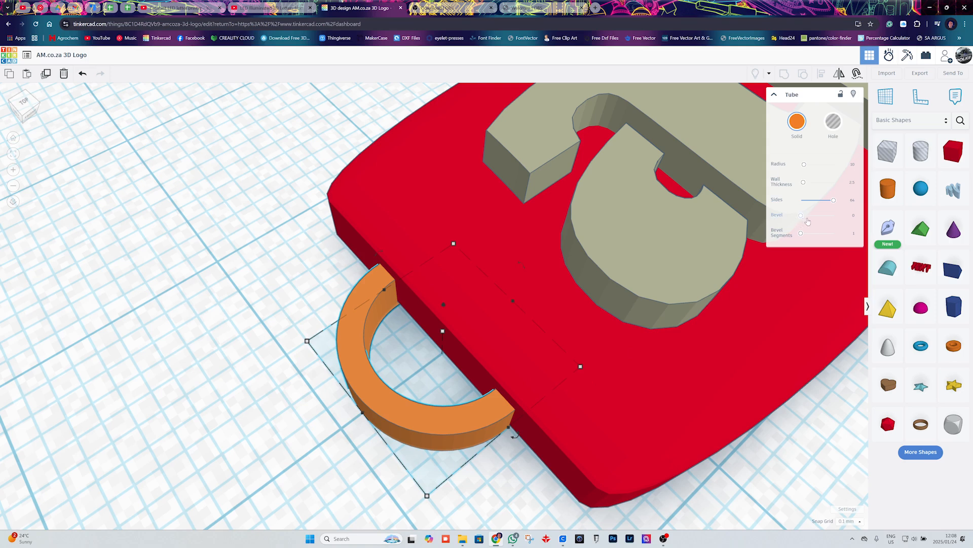
# Try a small bevel on the tube, inspect the loop, and reset the bevel to 0.
pyautogui.moveTo(801, 215); pyautogui.dragTo(811, 218)
pyautogui.moveTo(377, 398); pyautogui.dragTo(431, 304, button='right')
pyautogui.moveTo(564, 375); pyautogui.dragTo(558, 397, button='right')
pyautogui.moveTo(540, 354); pyautogui.dragTo(505, 376, button='right')
pyautogui.scroll(-6, 519, 404)
pyautogui.scroll(3, 505, 375)
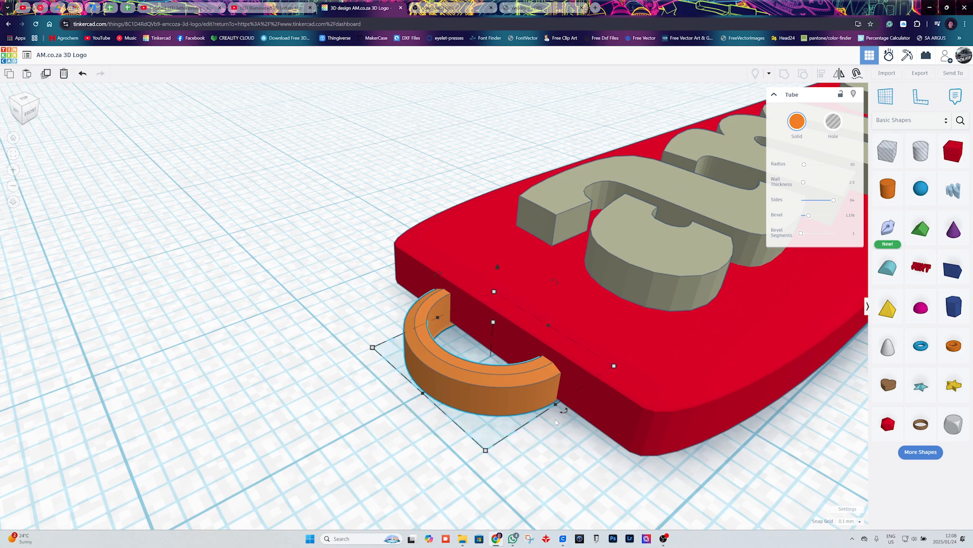
pyautogui.moveTo(571, 432); pyautogui.dragTo(574, 450, button='right')
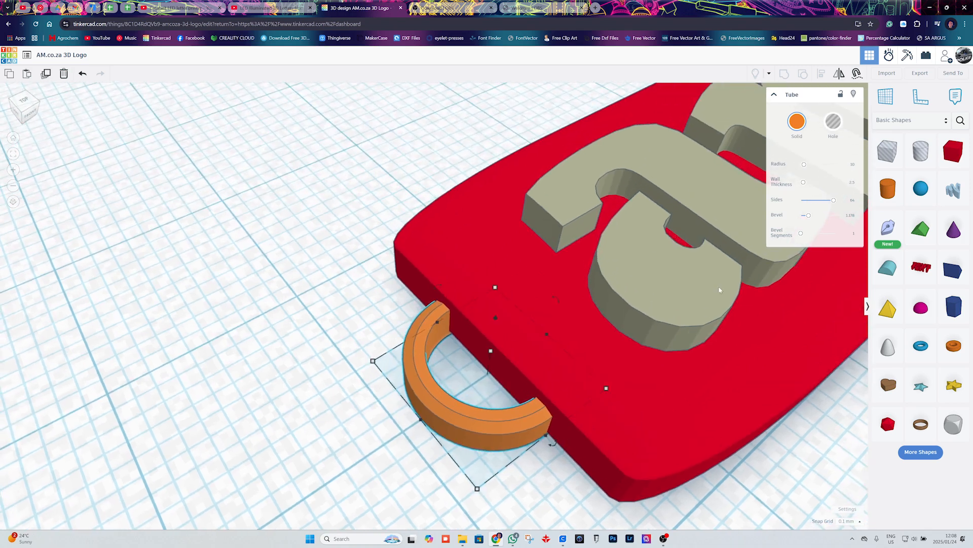
pyautogui.moveTo(809, 218); pyautogui.dragTo(800, 216)
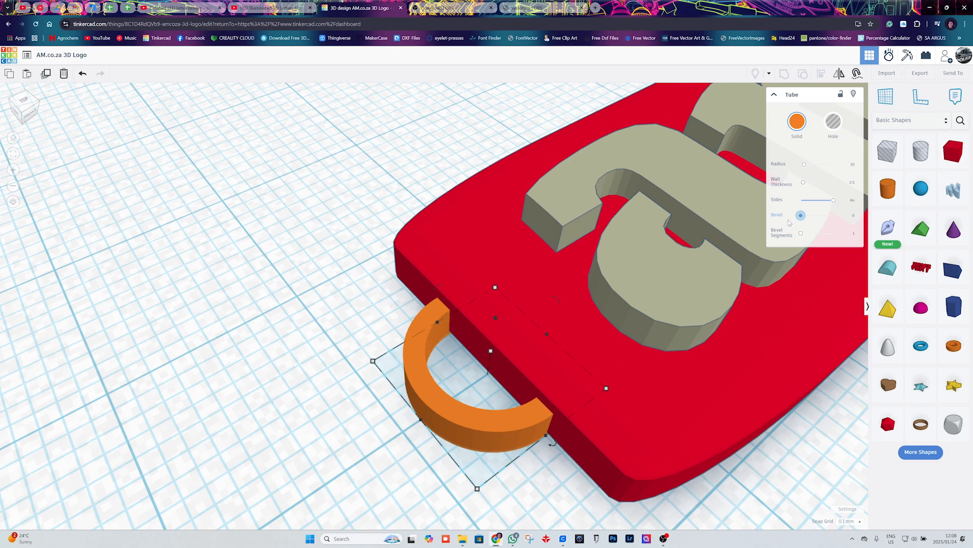
pyautogui.click(374, 471)
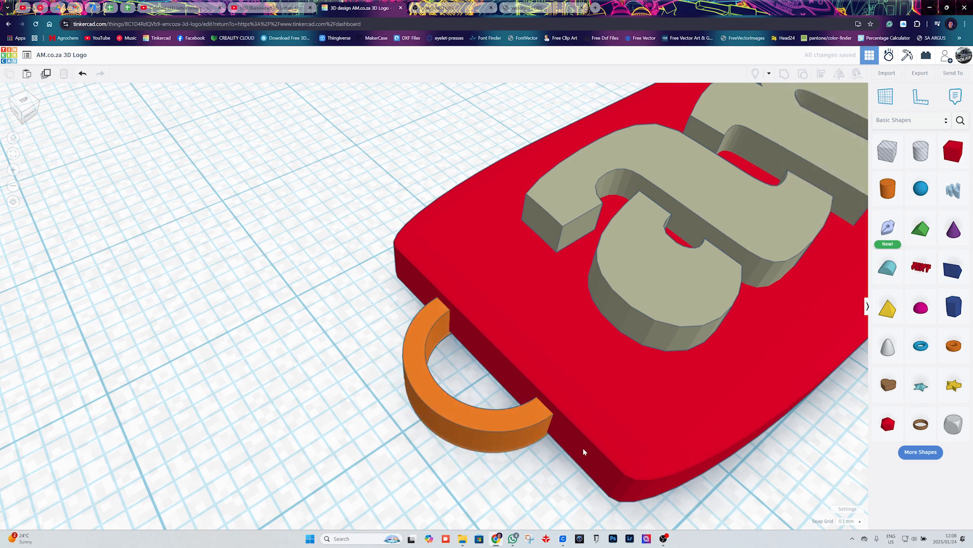
# Check the plate and loop from the side and set the red plate's height to 4 mm.
pyautogui.moveTo(565, 439); pyautogui.dragTo(608, 315, button='right')
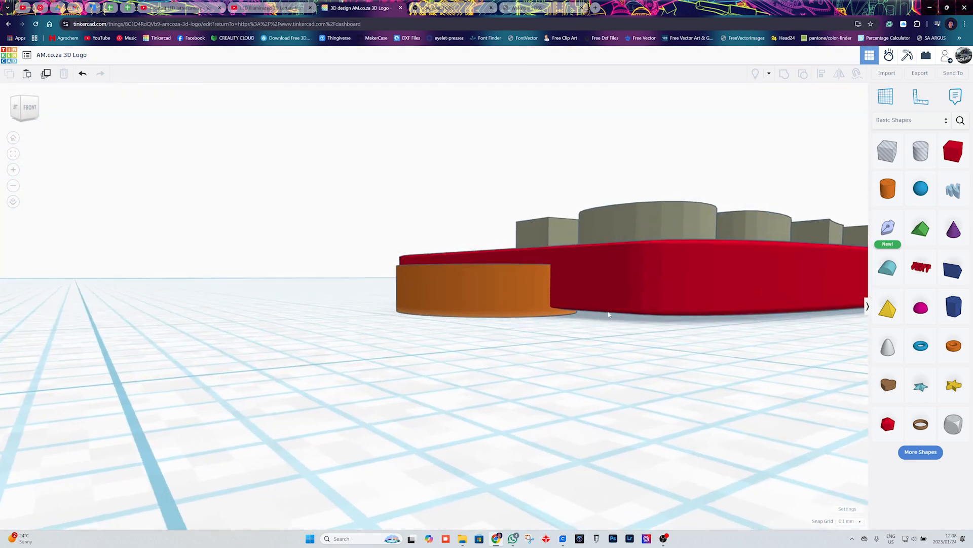
pyautogui.moveTo(698, 329); pyautogui.dragTo(501, 339, button='right')
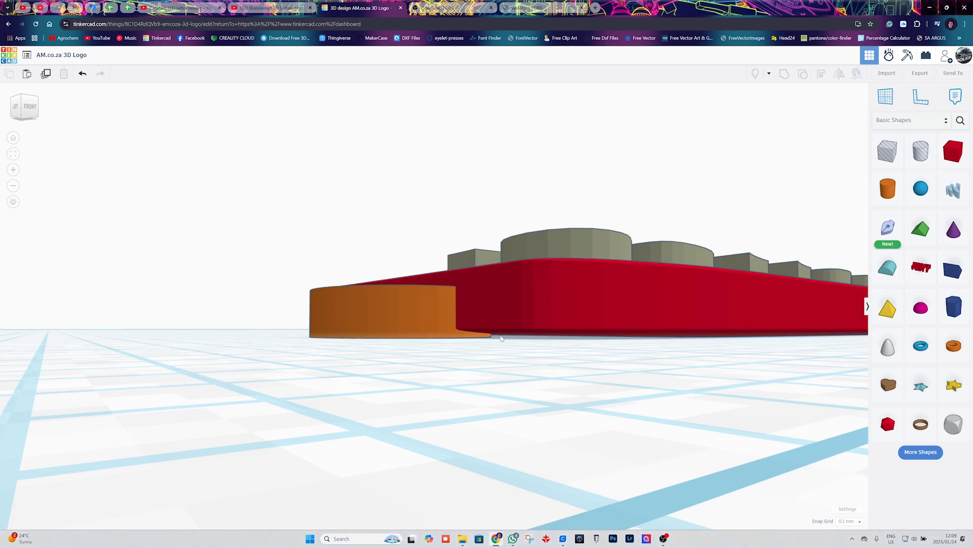
pyautogui.click(561, 304)
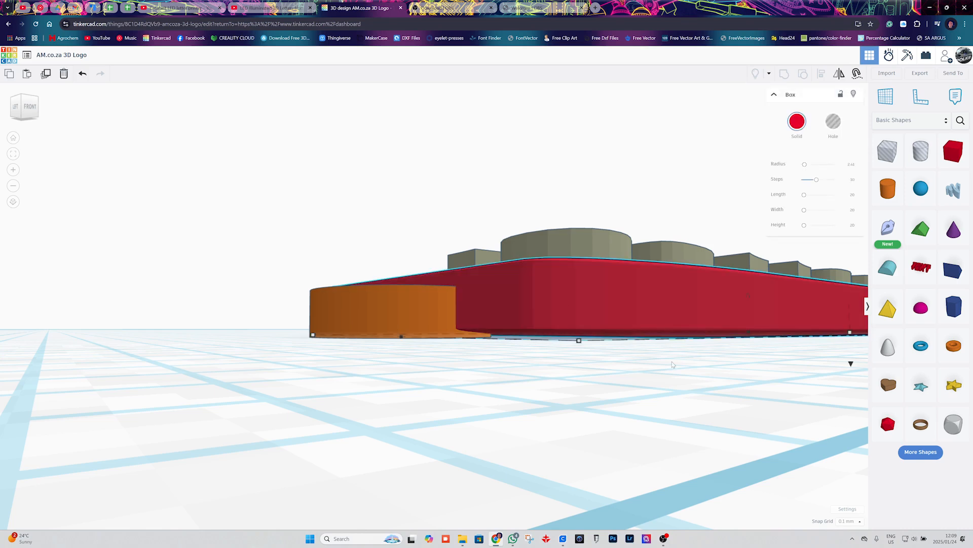
pyautogui.scroll(-8, 673, 364)
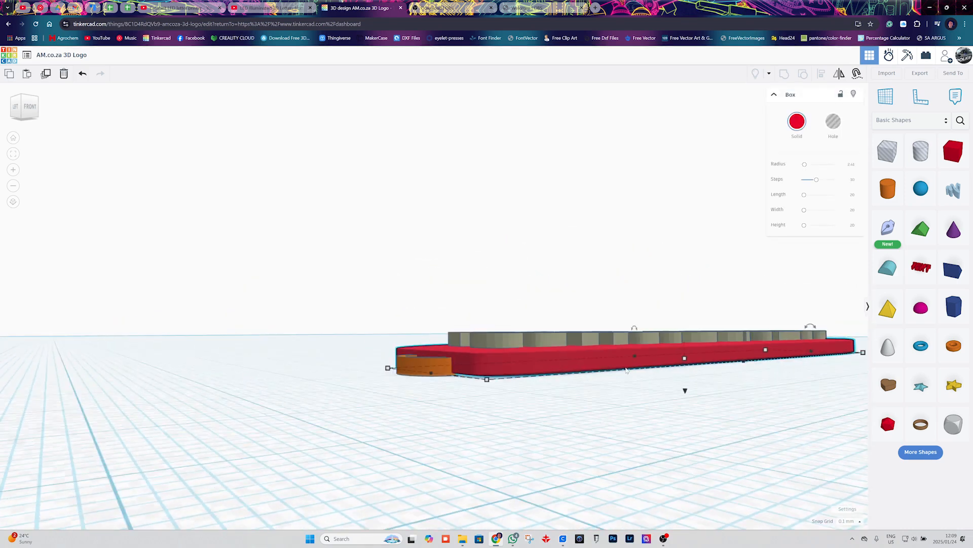
pyautogui.moveTo(622, 384); pyautogui.dragTo(598, 406, button='right')
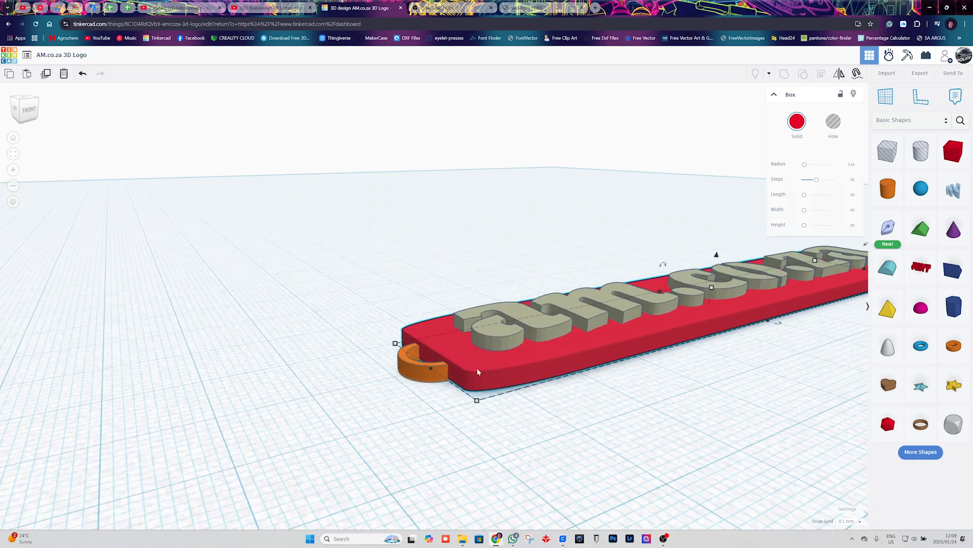
pyautogui.moveTo(740, 354); pyautogui.dragTo(686, 366, button='middle')
pyautogui.moveTo(621, 324)
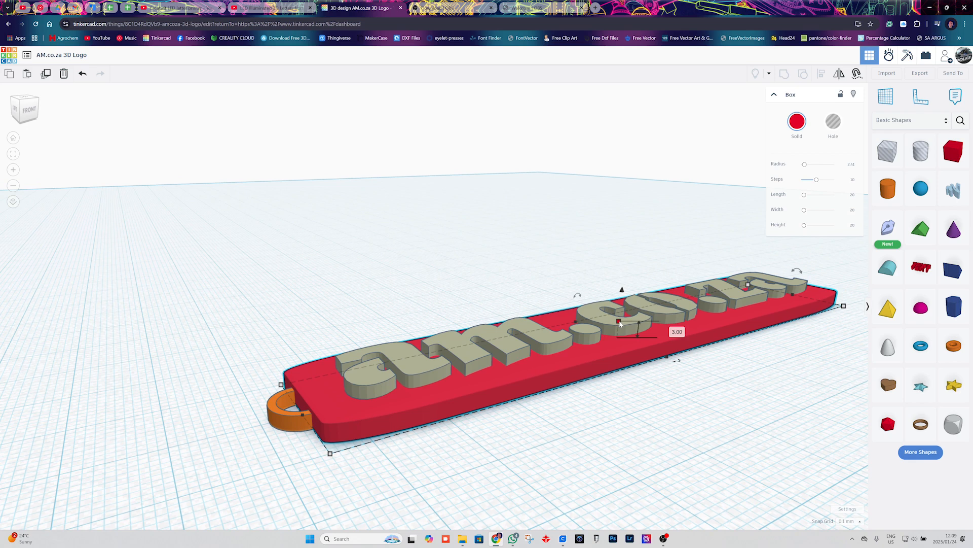
pyautogui.click(673, 330)
pyautogui.press('Return')
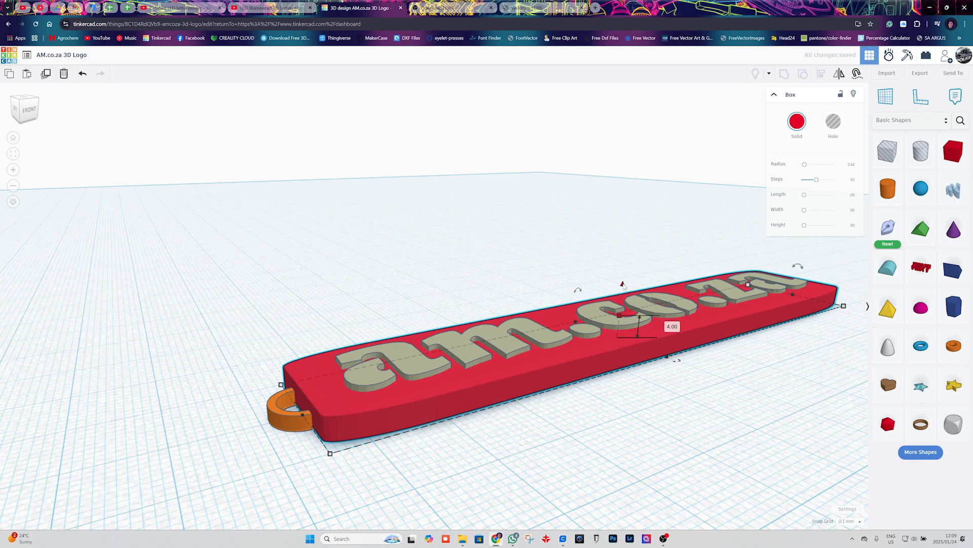
# Set the red plate's height to 3.7 mm and rest the plate on the workplane.
pyautogui.scroll(-2, 624, 287)
pyautogui.moveTo(622, 282); pyautogui.dragTo(625, 283)
pyautogui.moveTo(738, 371); pyautogui.dragTo(597, 369, button='middle')
pyautogui.moveTo(480, 282); pyautogui.dragTo(483, 264)
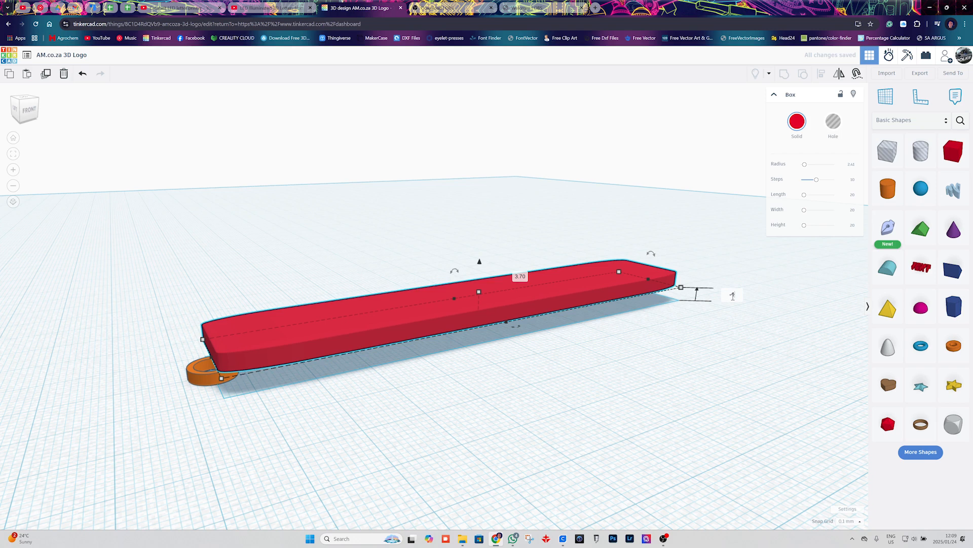
pyautogui.press('Return')
pyautogui.click(234, 438)
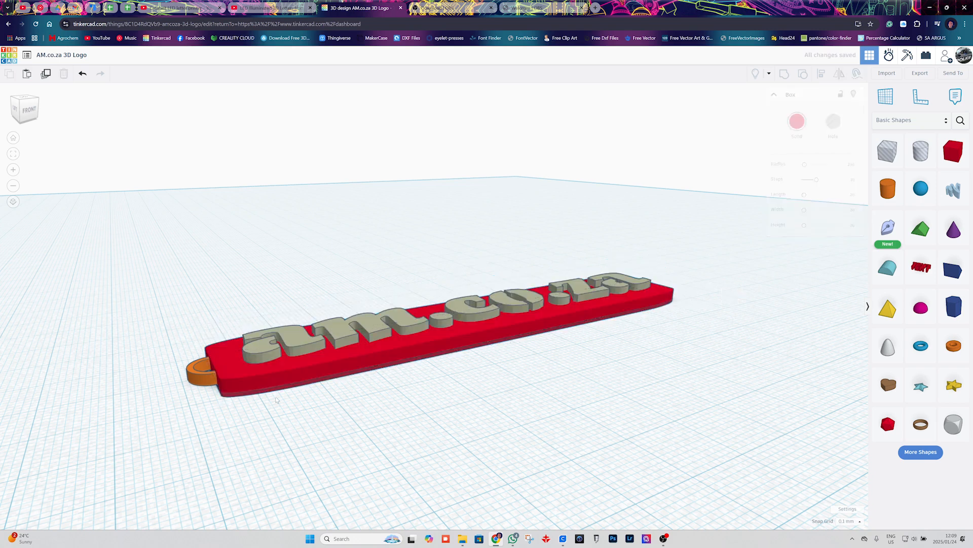
pyautogui.scroll(5, 275, 399)
pyautogui.moveTo(281, 382)
pyautogui.mouseDown(button='right')
pyautogui.moveTo(278, 370)
pyautogui.moveTo(285, 398)
pyautogui.moveTo(286, 377)
pyautogui.moveTo(282, 388)
pyautogui.mouseUp(button='right')
pyautogui.scroll(-5, 284, 374)
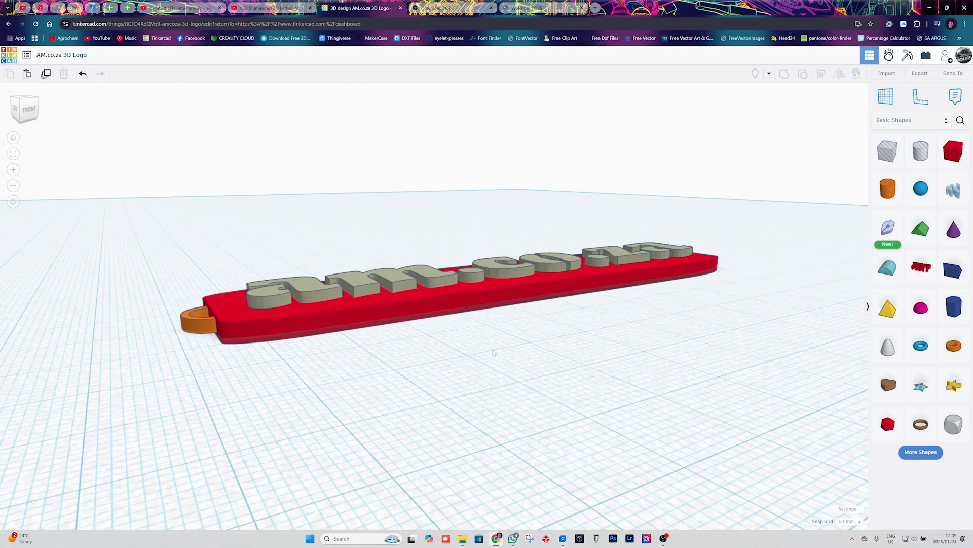
pyautogui.moveTo(569, 343); pyautogui.dragTo(451, 377, button='right')
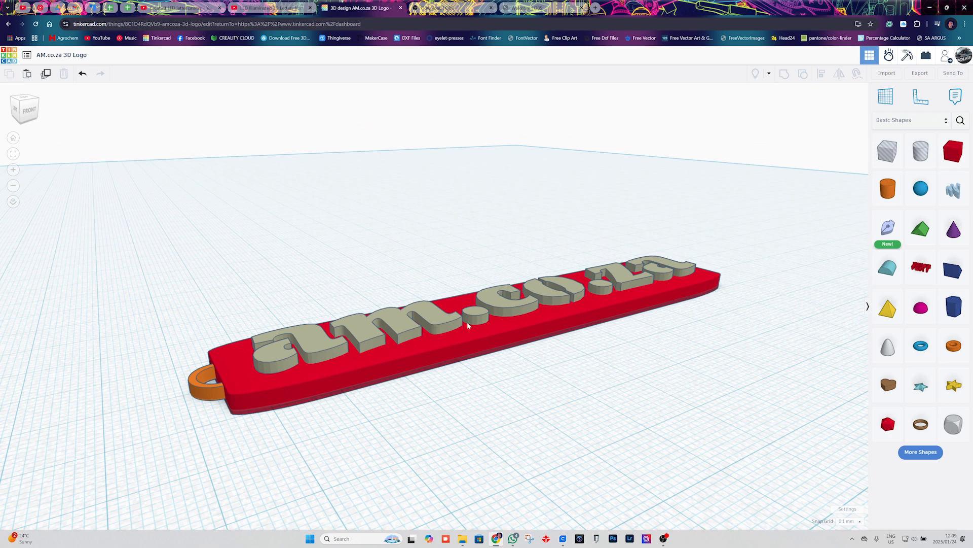
pyautogui.moveTo(155, 298); pyautogui.dragTo(367, 421)
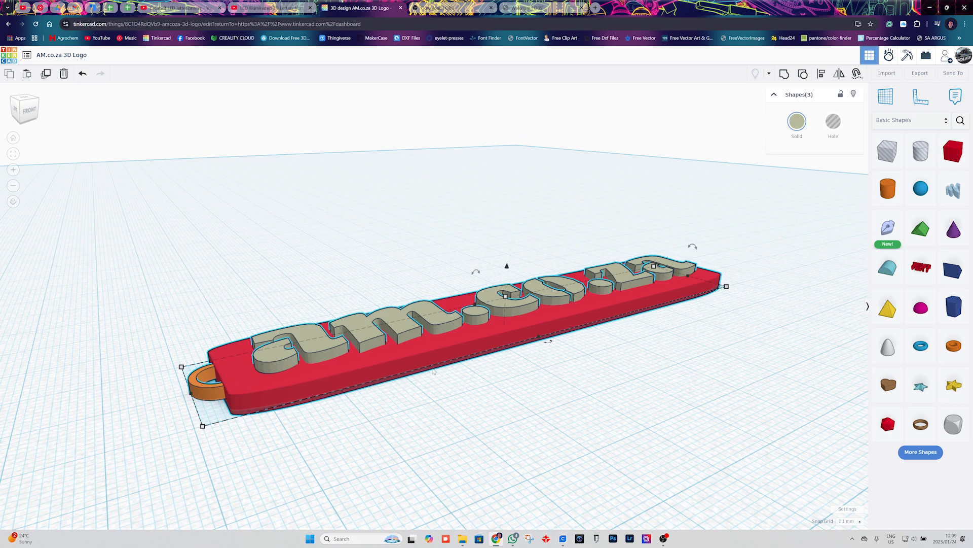
pyautogui.click(574, 354)
# Place a hole box on the workplane and stretch its footprint to cover the whole plate and its loop.
pyautogui.moveTo(882, 150); pyautogui.dragTo(522, 426)
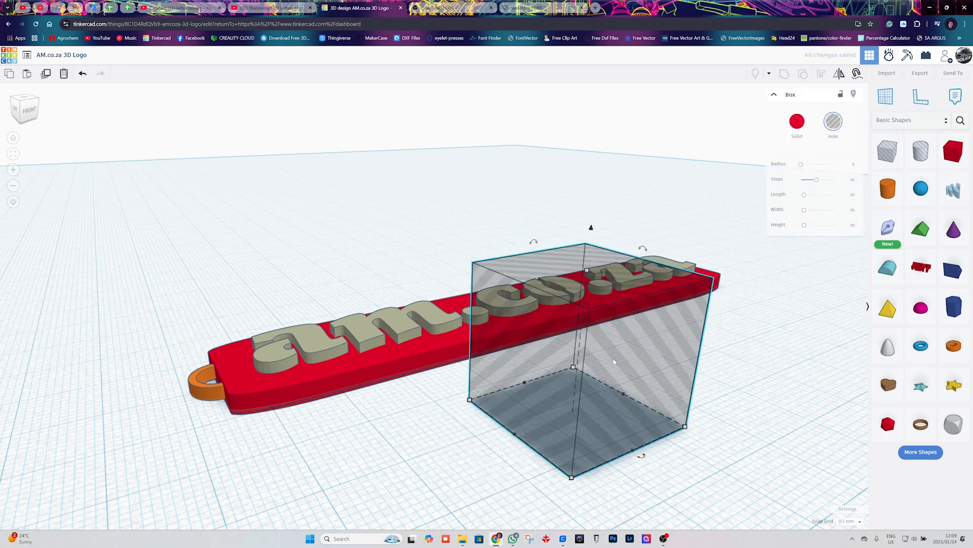
pyautogui.scroll(-6, 613, 362)
pyautogui.moveTo(470, 484); pyautogui.dragTo(298, 523)
pyautogui.moveTo(537, 457); pyautogui.dragTo(734, 431)
pyautogui.moveTo(629, 427); pyautogui.dragTo(564, 353)
pyautogui.moveTo(565, 355); pyautogui.dragTo(516, 444, button='right')
pyautogui.moveTo(556, 369); pyautogui.dragTo(420, 409, button='middle')
pyautogui.moveTo(406, 389); pyautogui.dragTo(446, 365, button='right')
# Set the hole box's height to 5 mm and its elevation to -5 mm, directly beneath the workplane.
pyautogui.moveTo(442, 368)
pyautogui.click(490, 401)
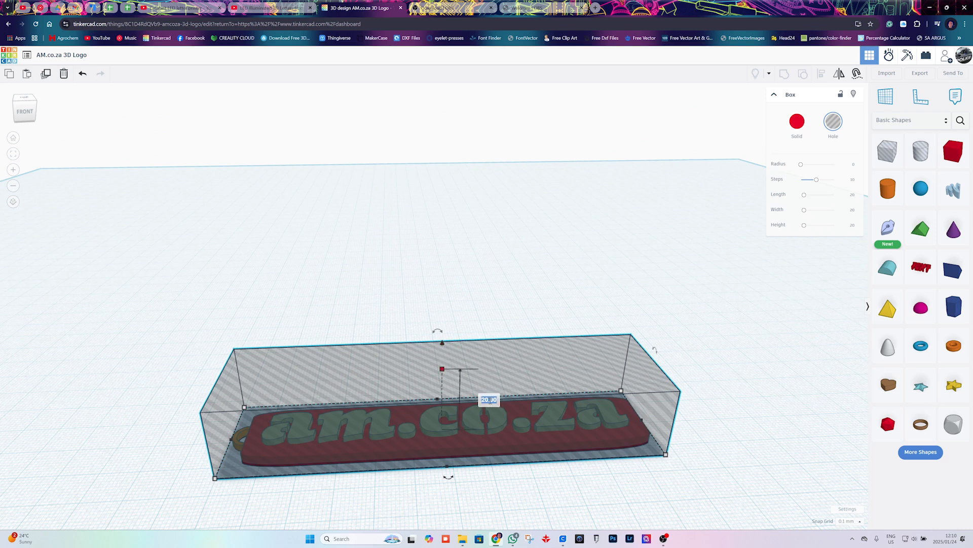
pyautogui.write('5')
pyautogui.press('Return')
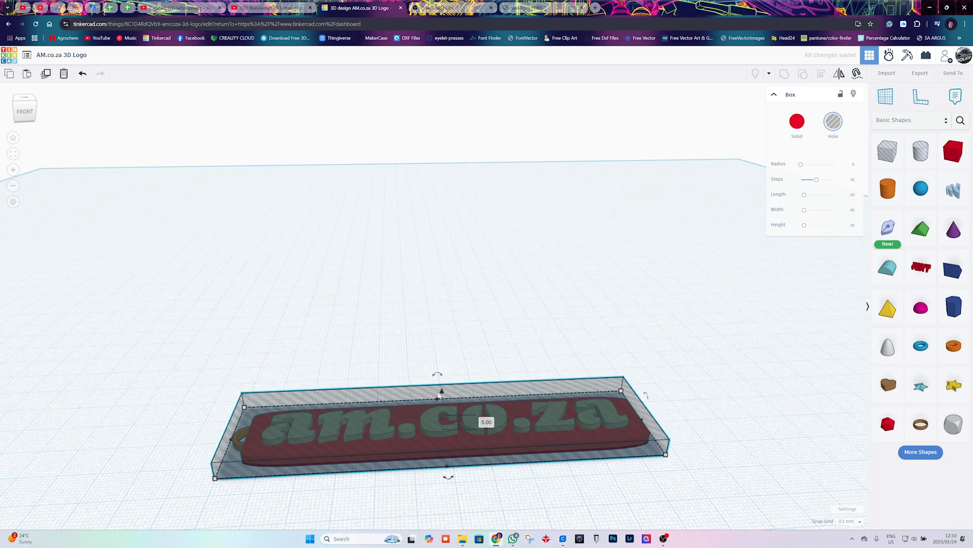
pyautogui.moveTo(441, 392); pyautogui.dragTo(473, 373)
pyautogui.click(719, 440)
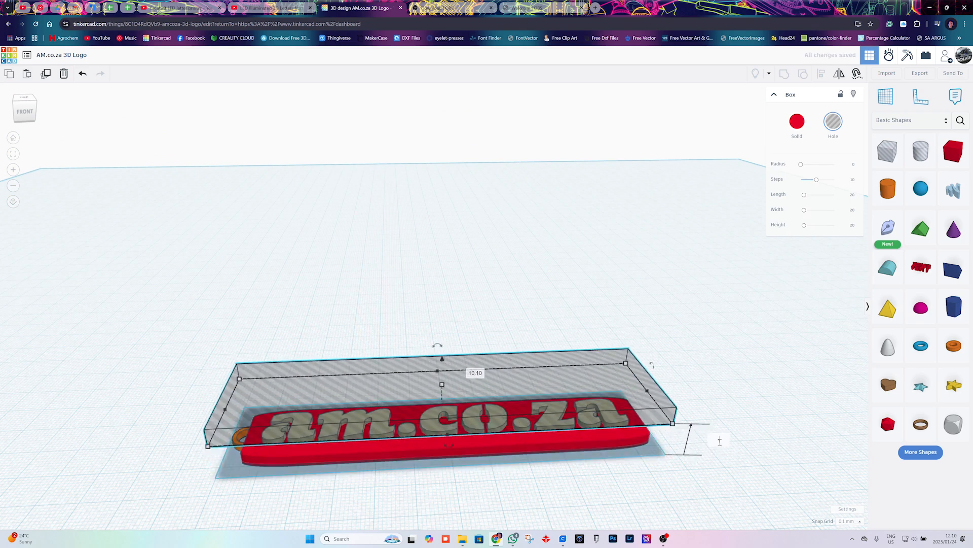
pyautogui.write('-5')
pyautogui.press('Return')
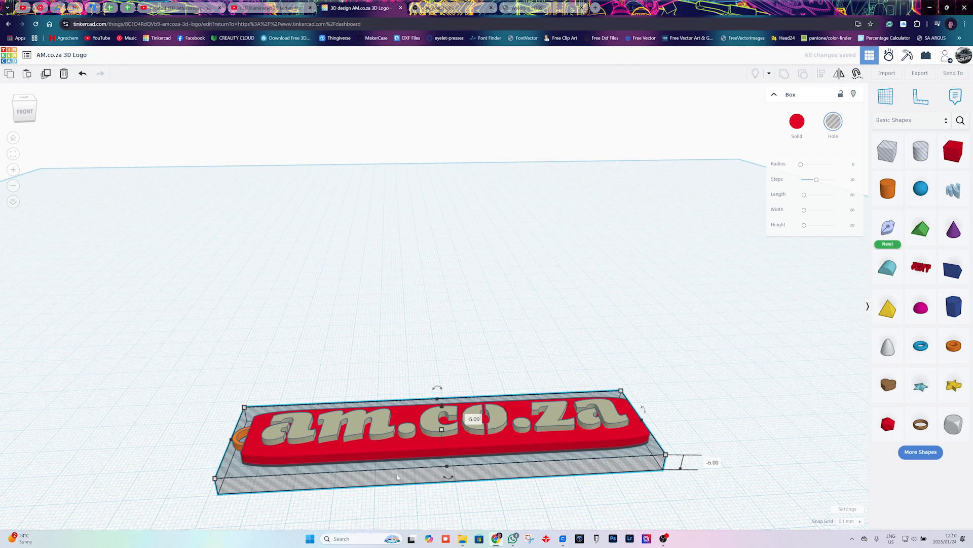
# Group the red plate with the hole box to cut off the part of the plate below the workplane.
pyautogui.click(408, 494)
pyautogui.scroll(5, 428, 491)
pyautogui.moveTo(444, 486); pyautogui.dragTo(470, 478, button='right')
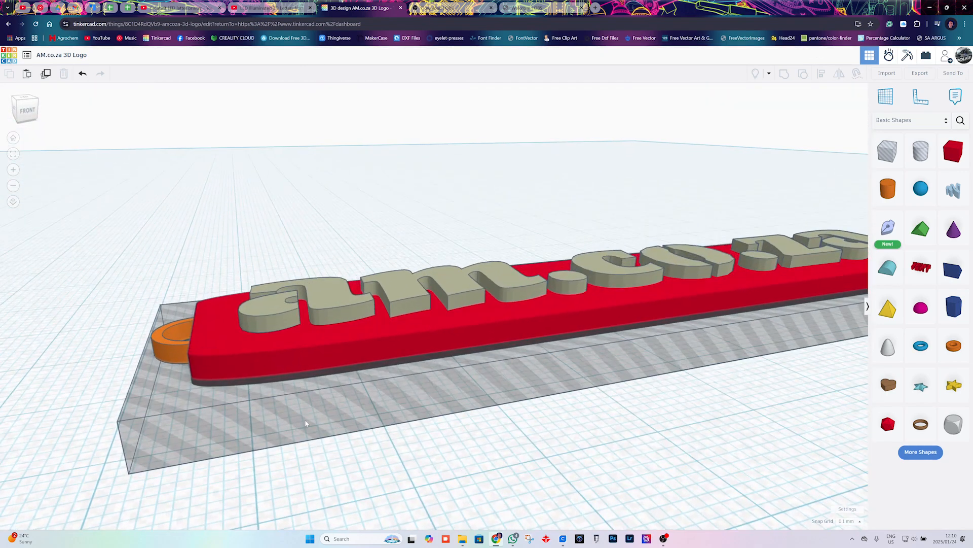
pyautogui.scroll(-5, 255, 412)
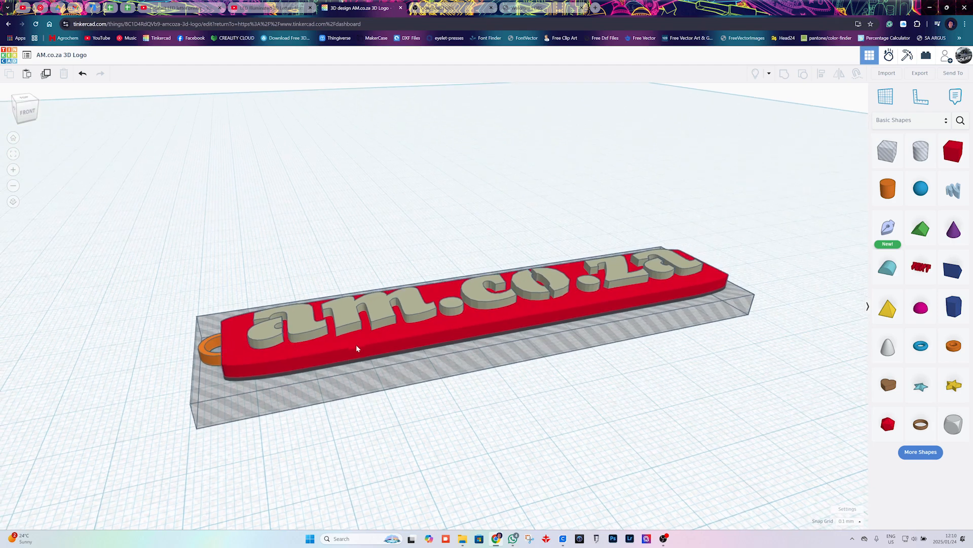
pyautogui.click(359, 343)
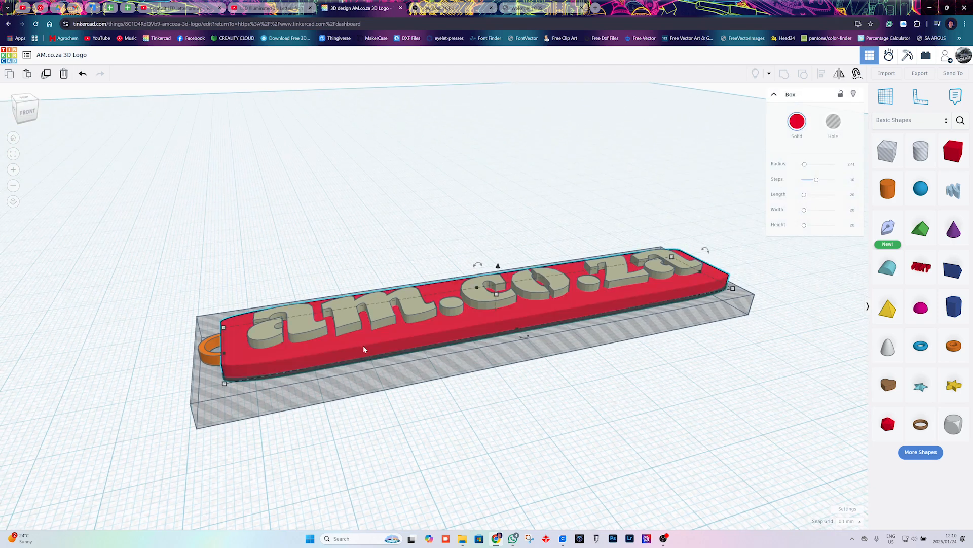
pyautogui.keyDown('shift'); pyautogui.click(406, 383); pyautogui.keyUp('shift')
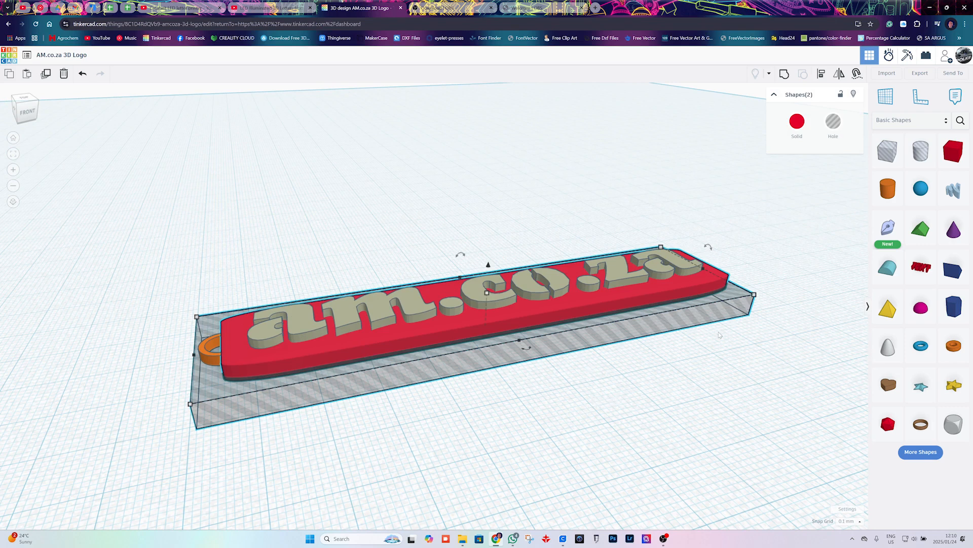
pyautogui.click(785, 74)
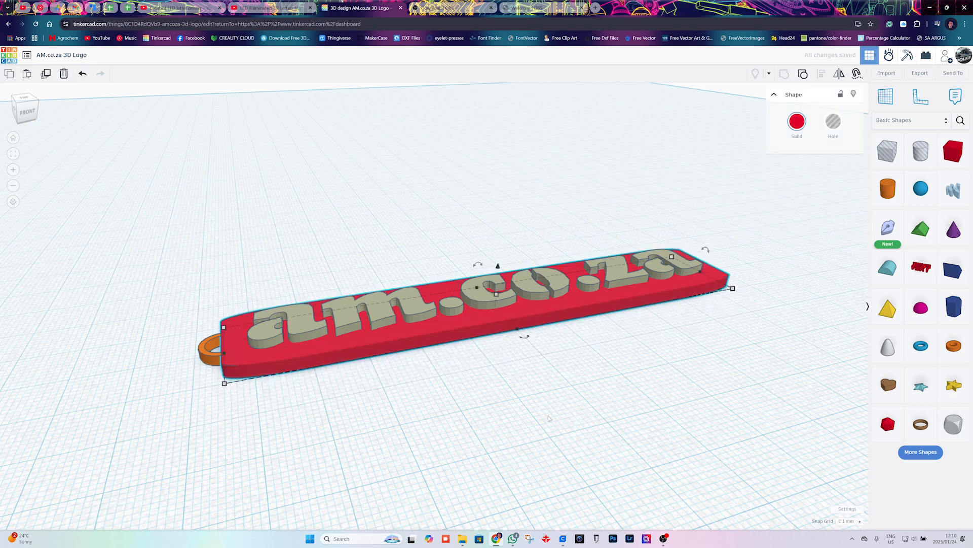
# Examine the plate's cut bottom edge and the joint between the plate and the orange loop from several angles.
pyautogui.scroll(10, 440, 357)
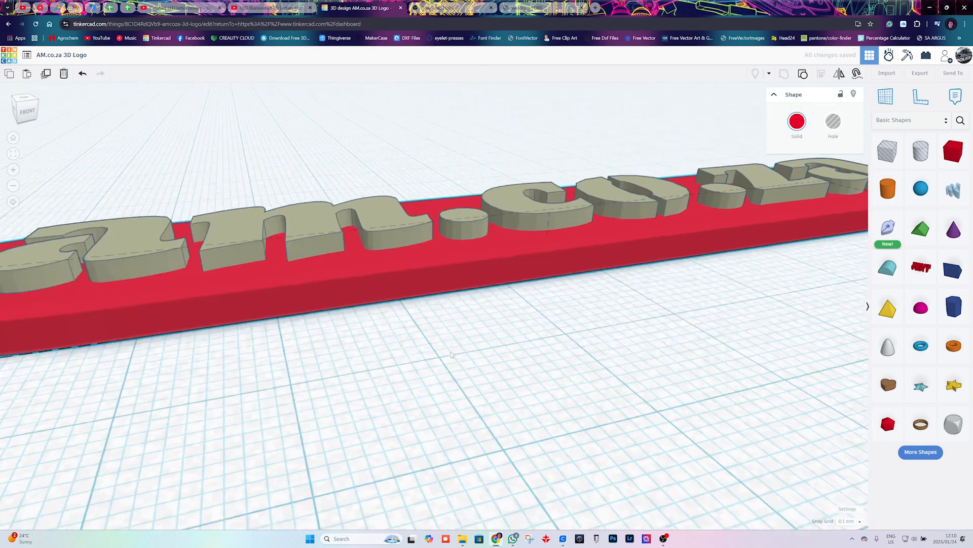
pyautogui.scroll(-8, 452, 350)
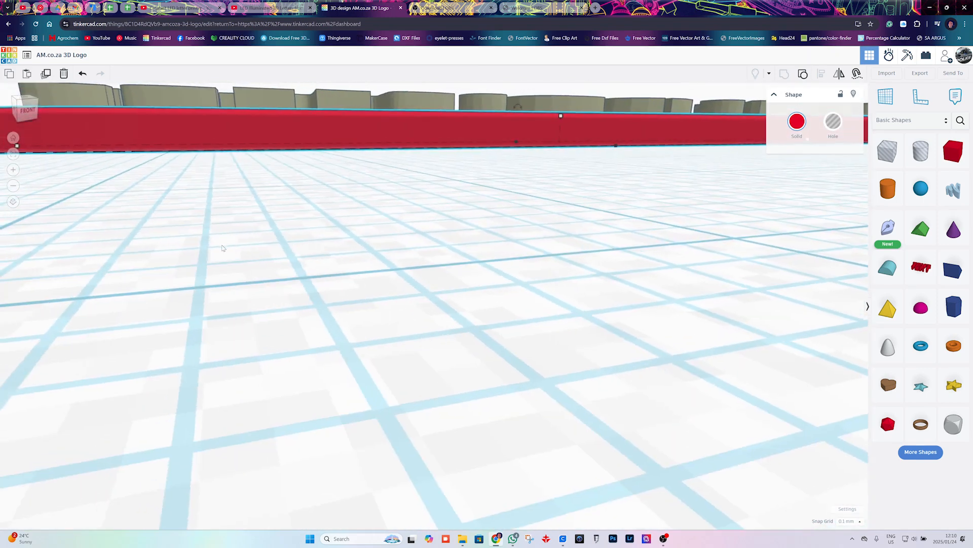
pyautogui.scroll(5, 512, 259)
pyautogui.moveTo(580, 291); pyautogui.dragTo(527, 303, button='right')
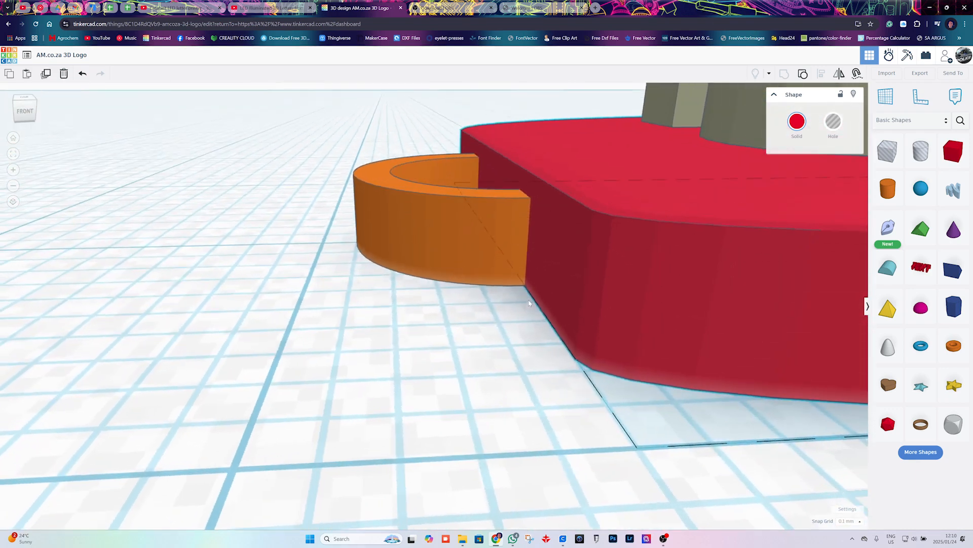
pyautogui.scroll(-4, 611, 280)
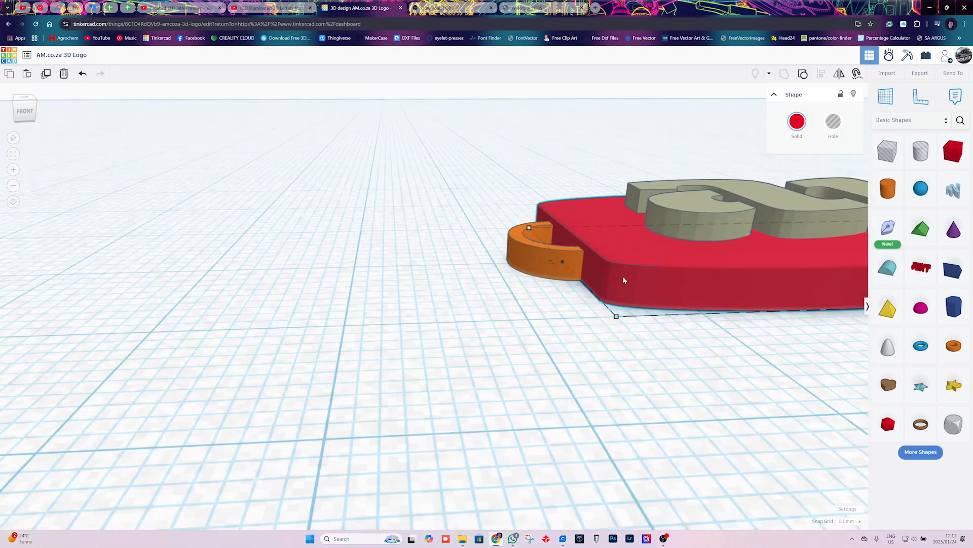
pyautogui.moveTo(717, 263); pyautogui.dragTo(630, 259, button='middle')
pyautogui.scroll(5, 630, 262)
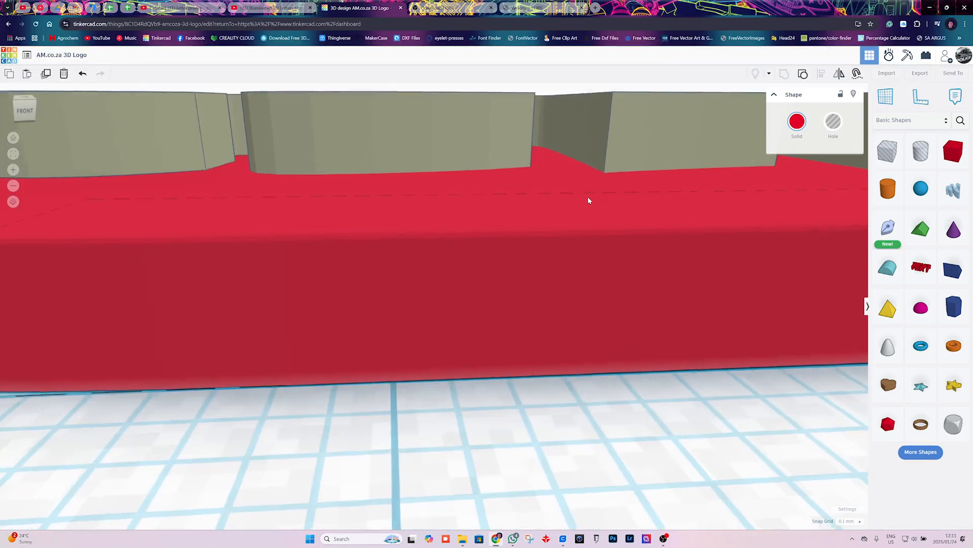
pyautogui.moveTo(590, 189); pyautogui.dragTo(650, 223, button='right')
pyautogui.scroll(-6, 587, 218)
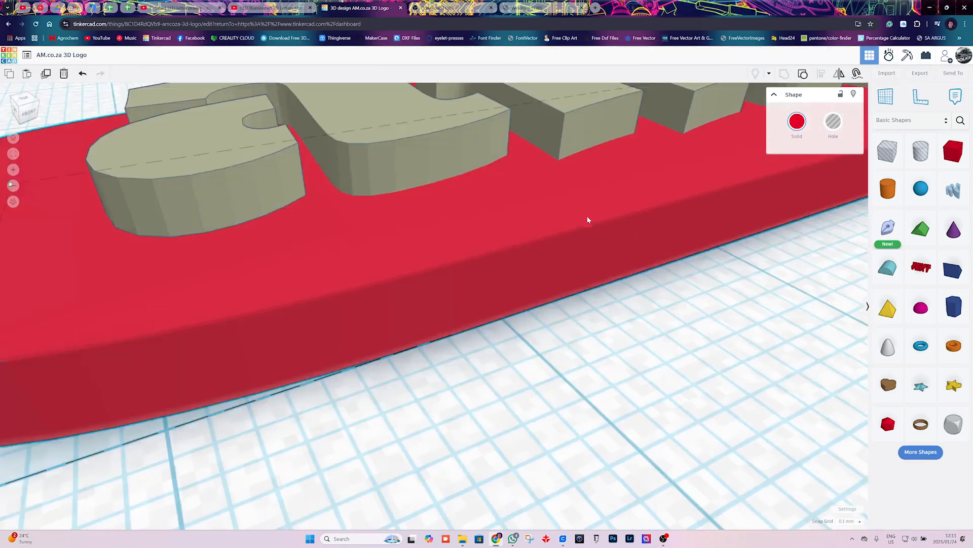
pyautogui.scroll(5, 489, 223)
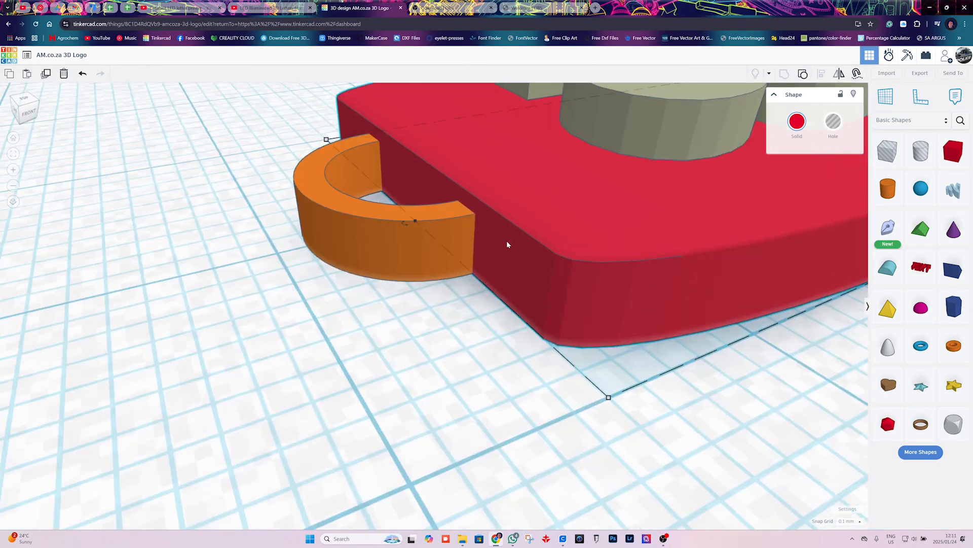
pyautogui.moveTo(591, 269); pyautogui.dragTo(586, 306, button='right')
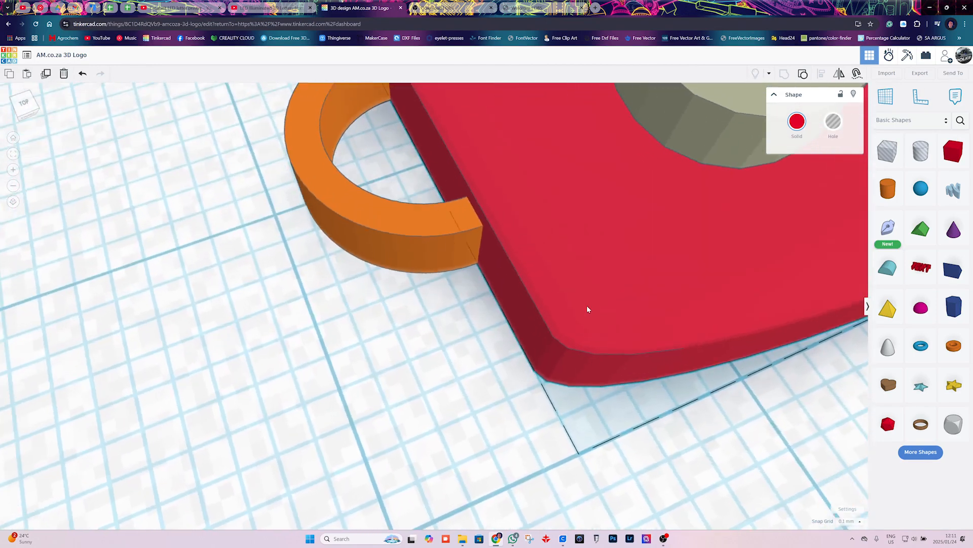
pyautogui.scroll(-6, 586, 305)
pyautogui.press('f')
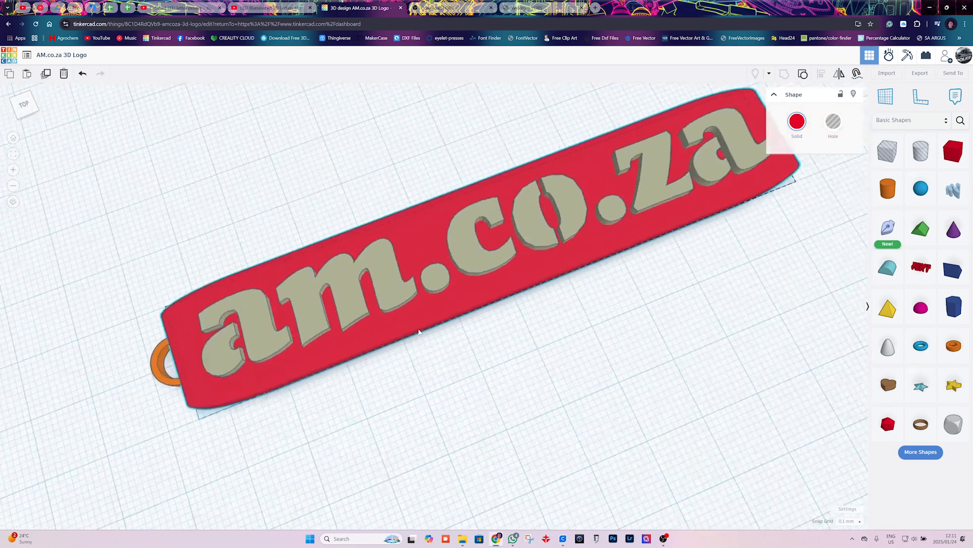
# Group the lettering, red plate and orange loop into one shape.
pyautogui.moveTo(484, 335); pyautogui.dragTo(412, 320, button='right')
pyautogui.hotkey('ctrl', 'a')
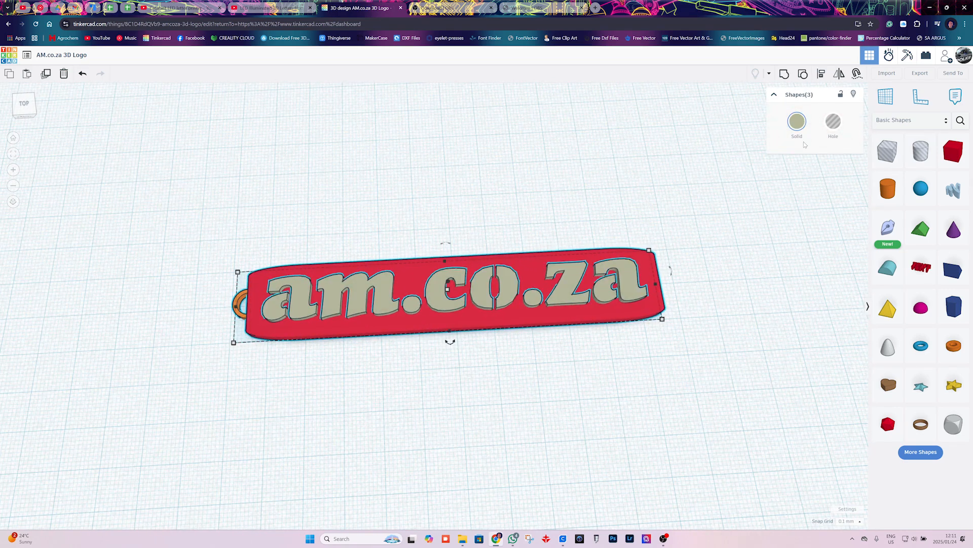
pyautogui.hotkey('ctrl', 'g')
pyautogui.click(587, 406)
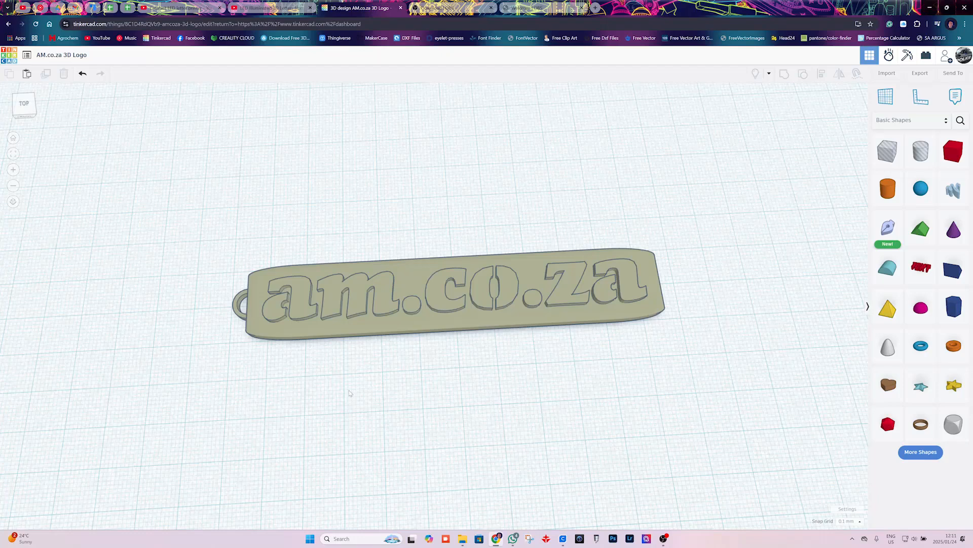
# Ungroup the combined key ring and delete the orange tube loop from the plate's end.
pyautogui.moveTo(455, 331); pyautogui.dragTo(478, 303, button='right')
pyautogui.click(480, 304)
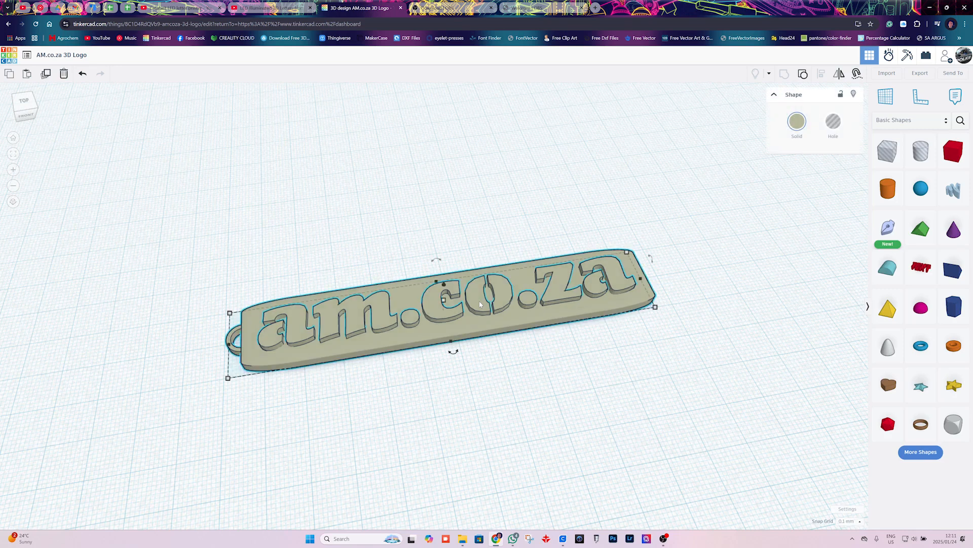
pyautogui.click(804, 75)
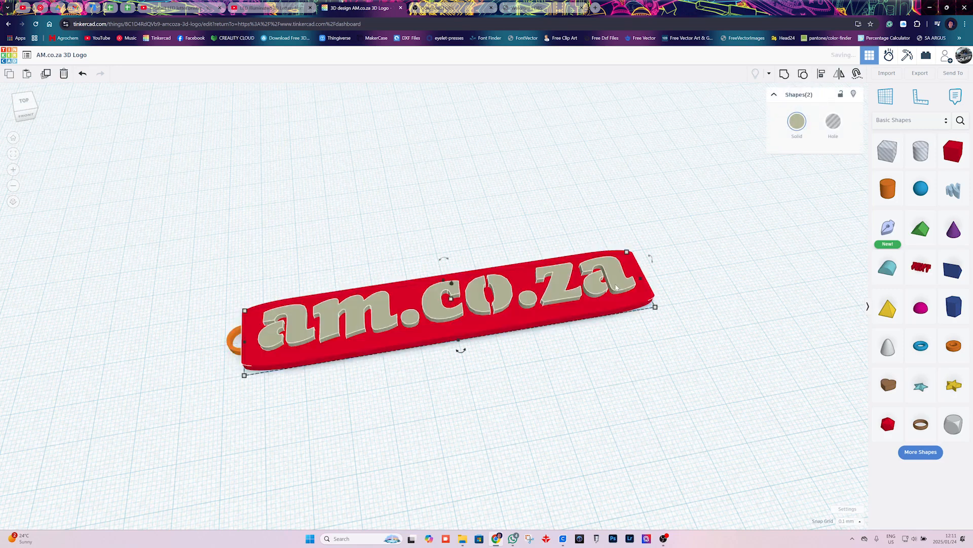
pyautogui.click(528, 370)
pyautogui.click(230, 346)
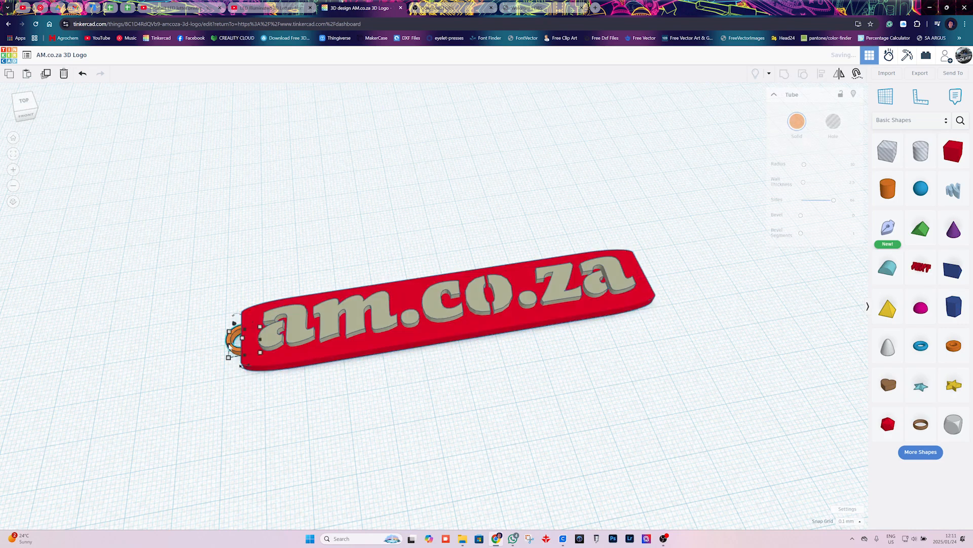
pyautogui.press('Delete')
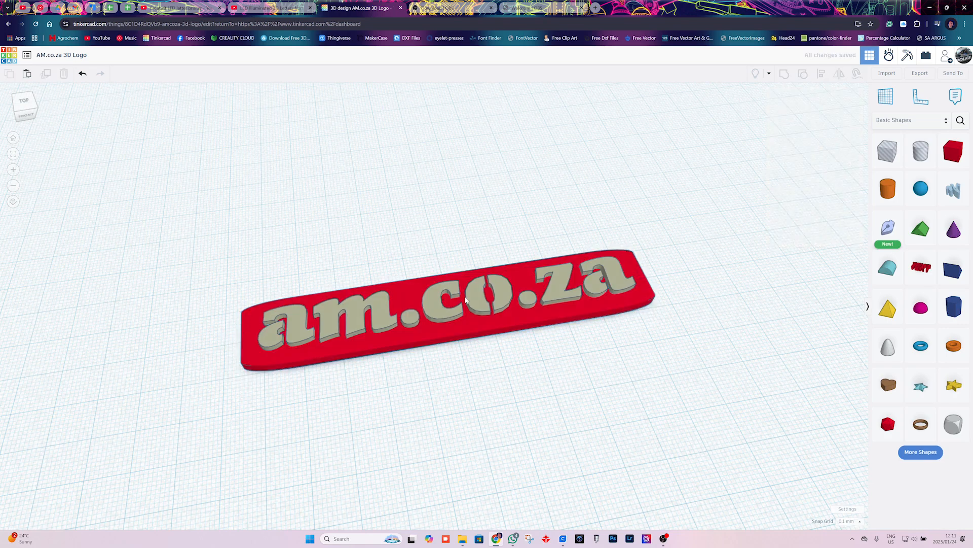
# Try shifting the am.co.za lettering along the plate and undo the move.
pyautogui.scroll(-2, 466, 300)
pyautogui.scroll(4, 466, 300)
pyautogui.moveTo(465, 300); pyautogui.dragTo(506, 328, button='right')
pyautogui.click(478, 324)
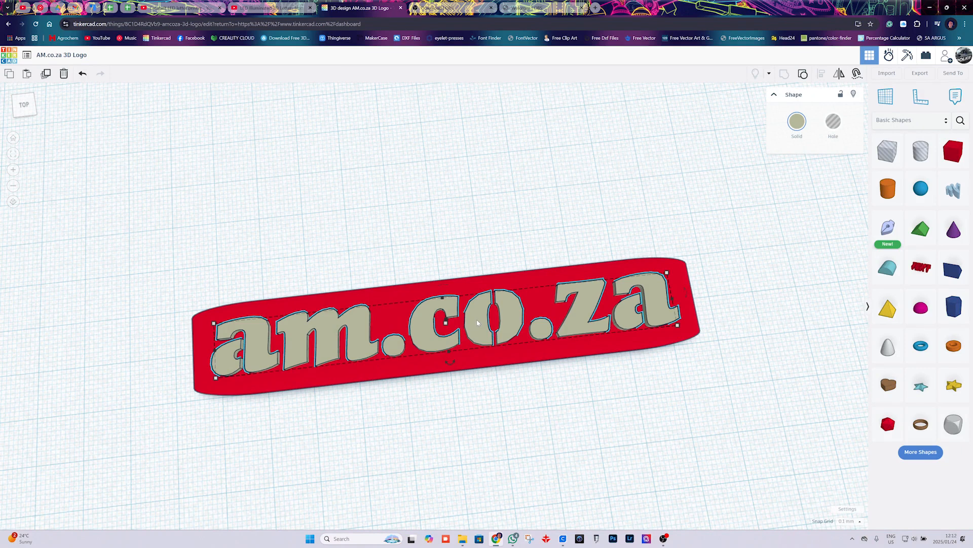
pyautogui.moveTo(478, 323); pyautogui.dragTo(488, 321)
pyautogui.hotkey('ctrl', 'z')
# Lengthen the red plate at the end beside the first letter "a" to leave extra space there.
pyautogui.click(199, 348)
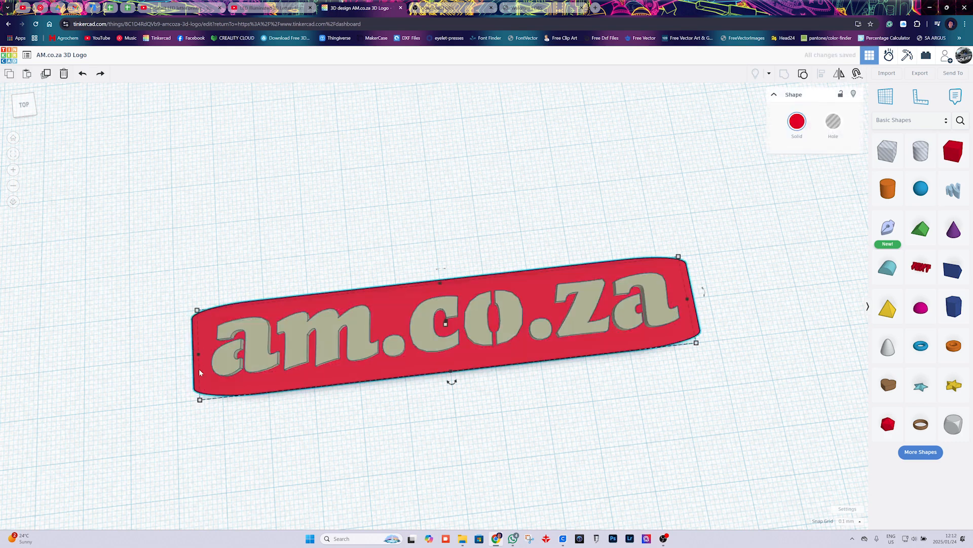
pyautogui.moveTo(200, 400); pyautogui.dragTo(165, 408)
pyautogui.click(280, 429)
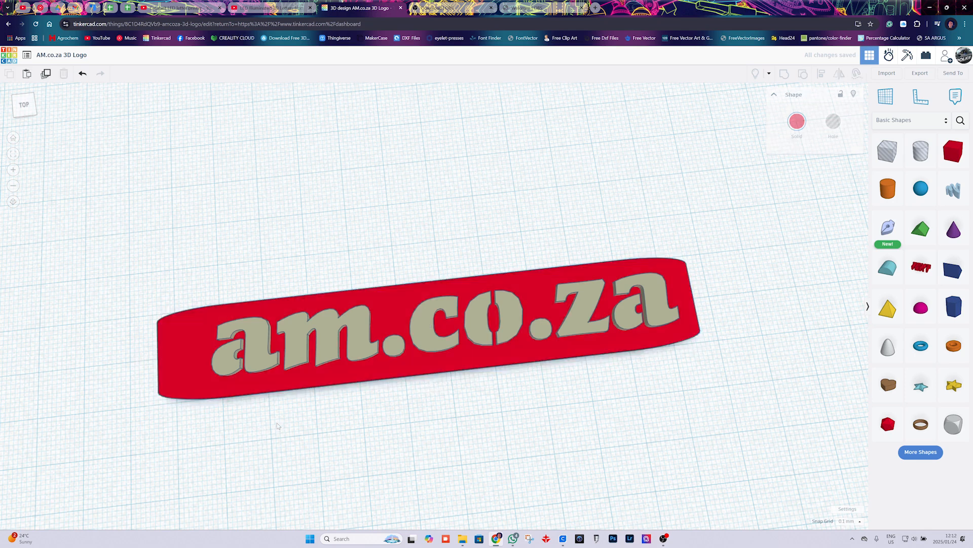
# Place a hole cylinder on the workplane behind the plate and raise its number of sides to the maximum.
pyautogui.moveTo(913, 163); pyautogui.dragTo(178, 226)
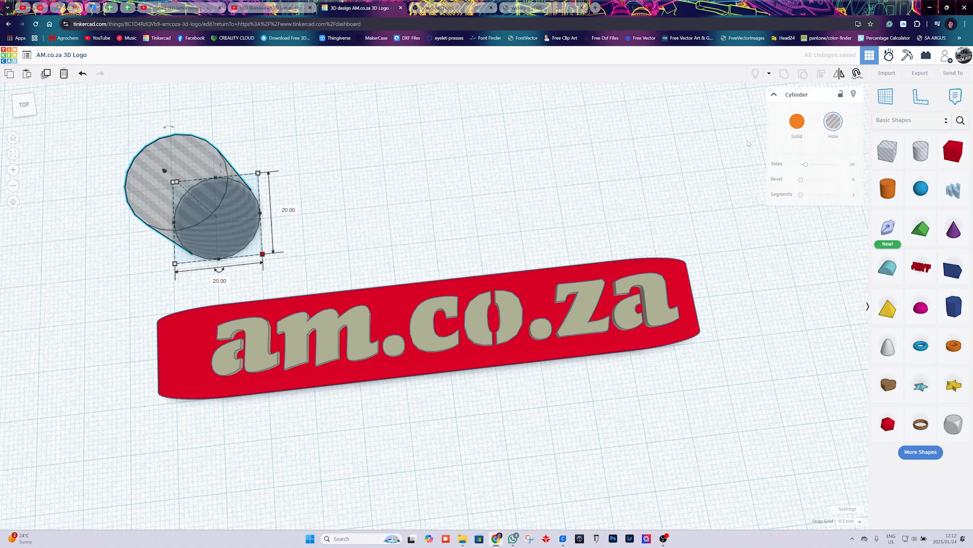
pyautogui.moveTo(806, 164); pyautogui.dragTo(834, 164)
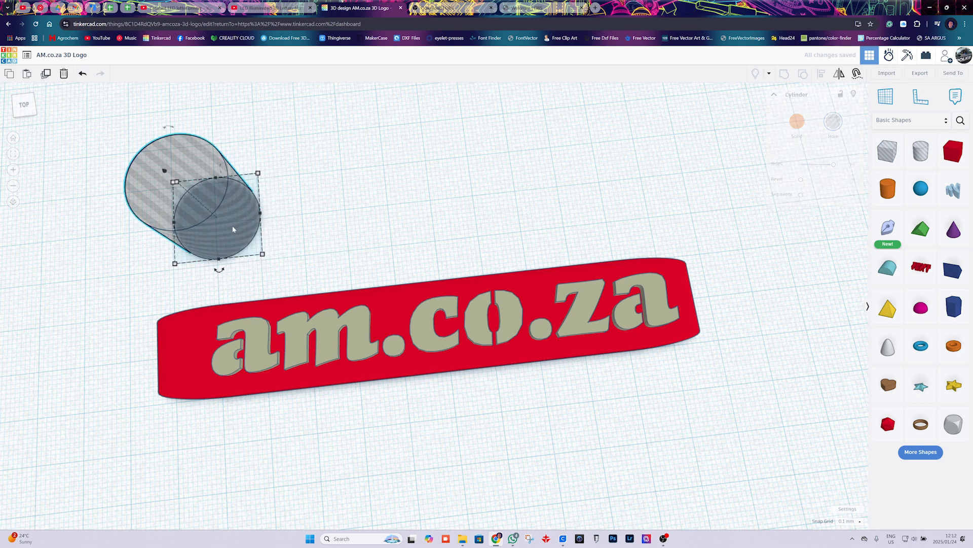
# Set the hole cylinder's length and width to 3 mm each.
pyautogui.click(294, 212)
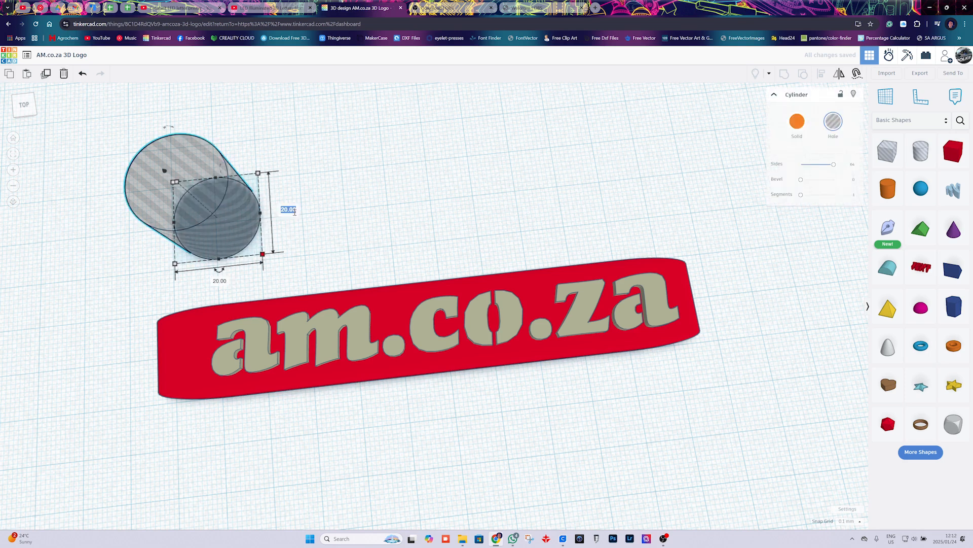
pyautogui.write('3')
pyautogui.press('Tab')
pyautogui.write('3')
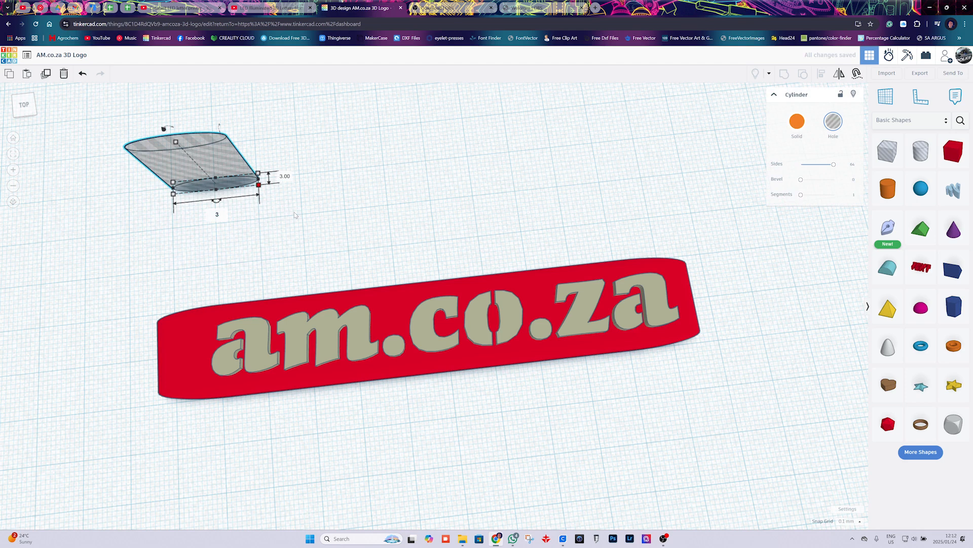
pyautogui.press('Return')
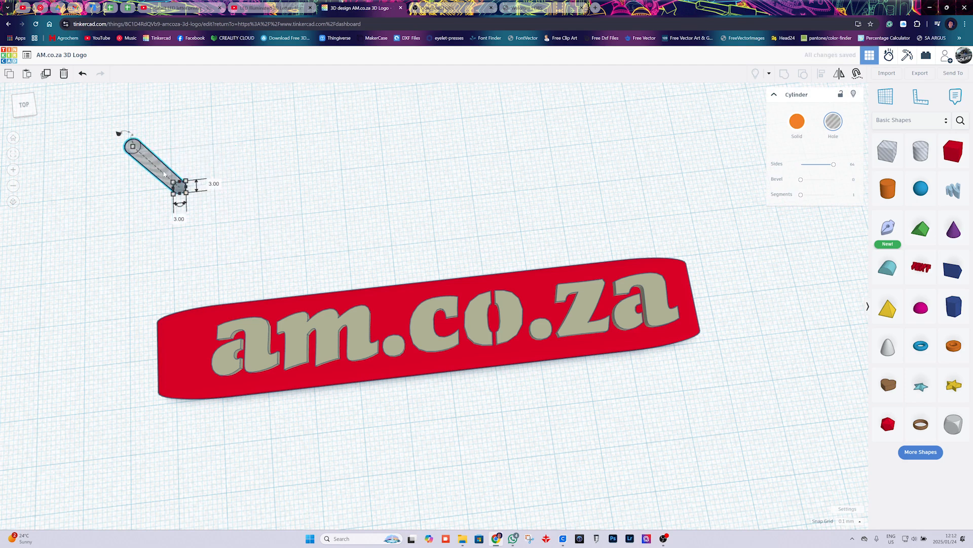
# Move the hole cylinder onto the plate's back corner, just behind the first letter "a".
pyautogui.moveTo(164, 174); pyautogui.dragTo(169, 314)
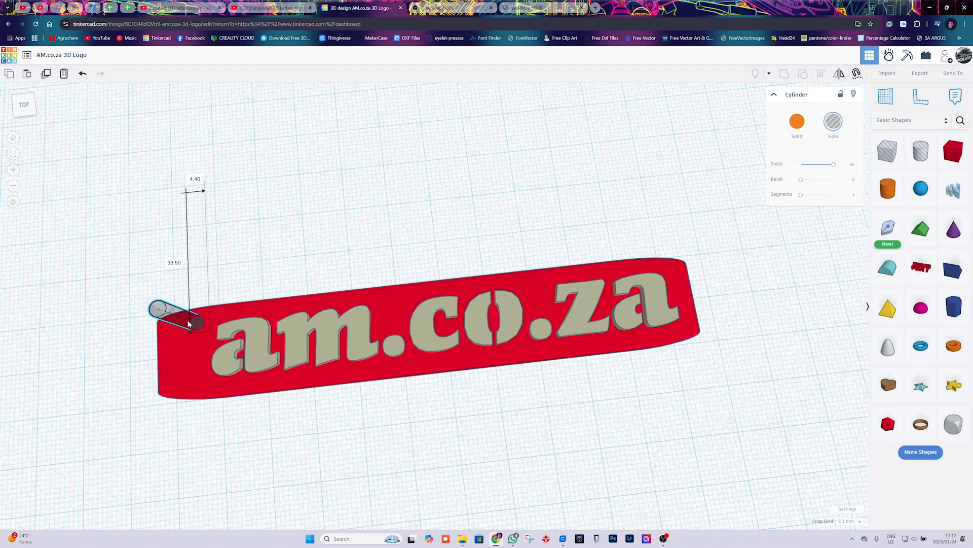
pyautogui.scroll(3, 175, 333)
pyautogui.moveTo(176, 333); pyautogui.dragTo(444, 320, button='middle')
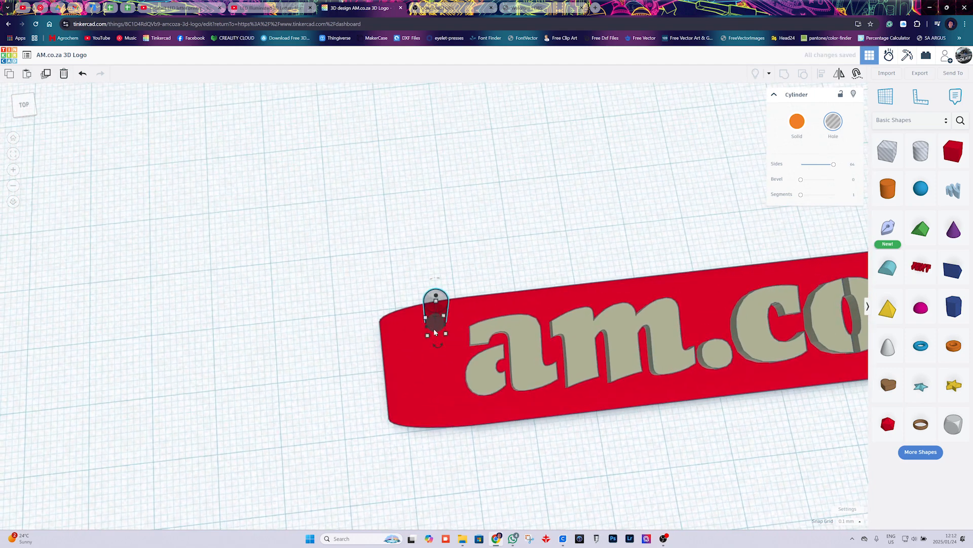
pyautogui.moveTo(445, 320); pyautogui.dragTo(446, 320)
# Shorten the red plate to 110.40 mm at the end beside the first "a" and shift the hole cylinder further inside its back corner.
pyautogui.click(386, 376)
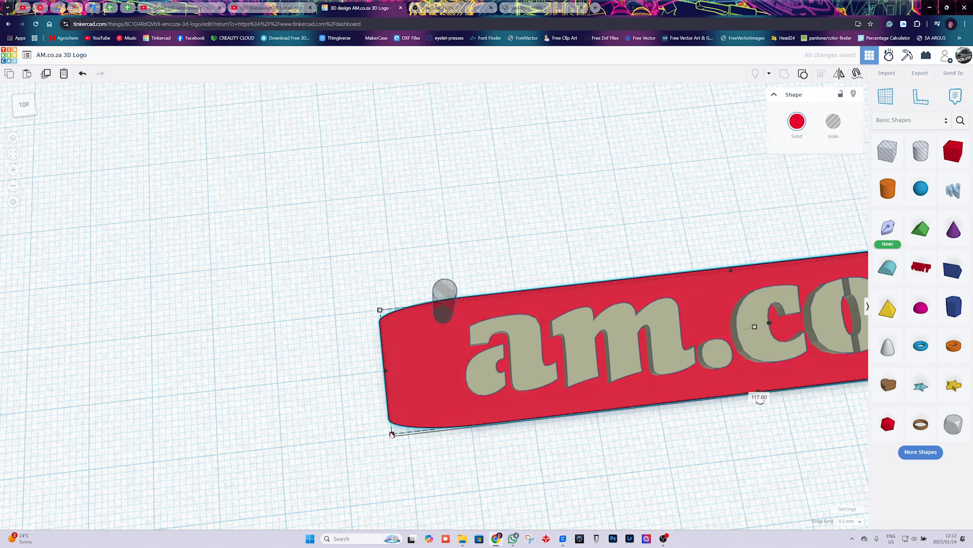
pyautogui.moveTo(391, 434); pyautogui.dragTo(437, 429)
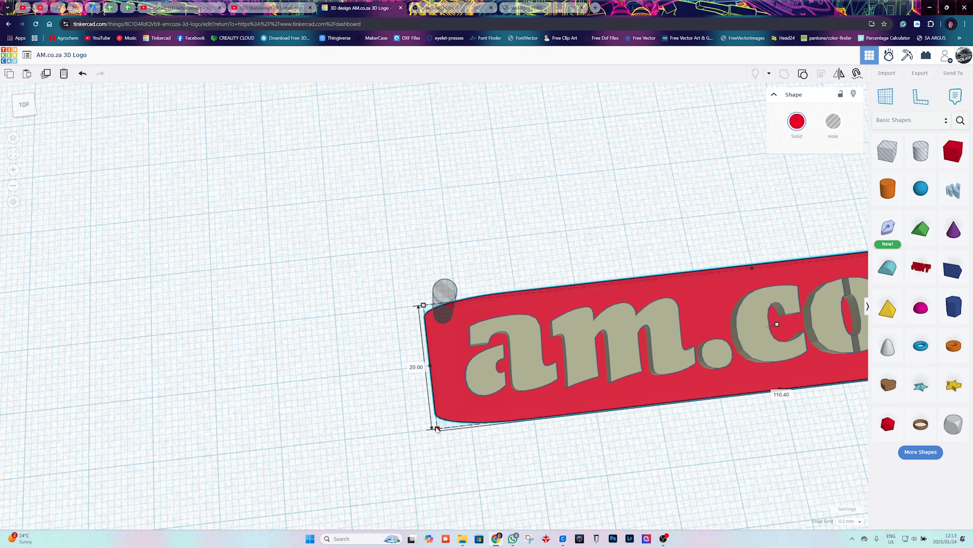
pyautogui.click(460, 228)
pyautogui.moveTo(450, 308); pyautogui.dragTo(448, 323)
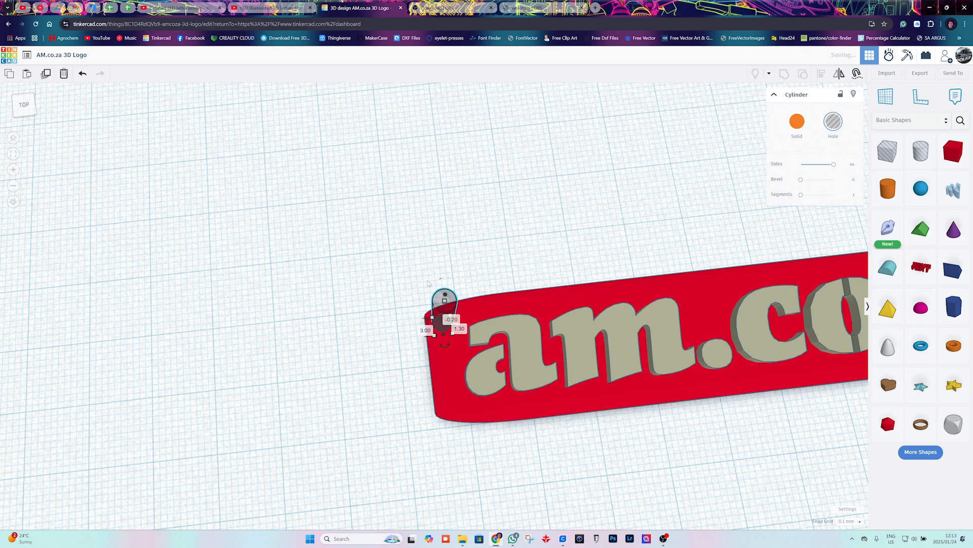
pyautogui.click(451, 277)
pyautogui.scroll(-8, 510, 343)
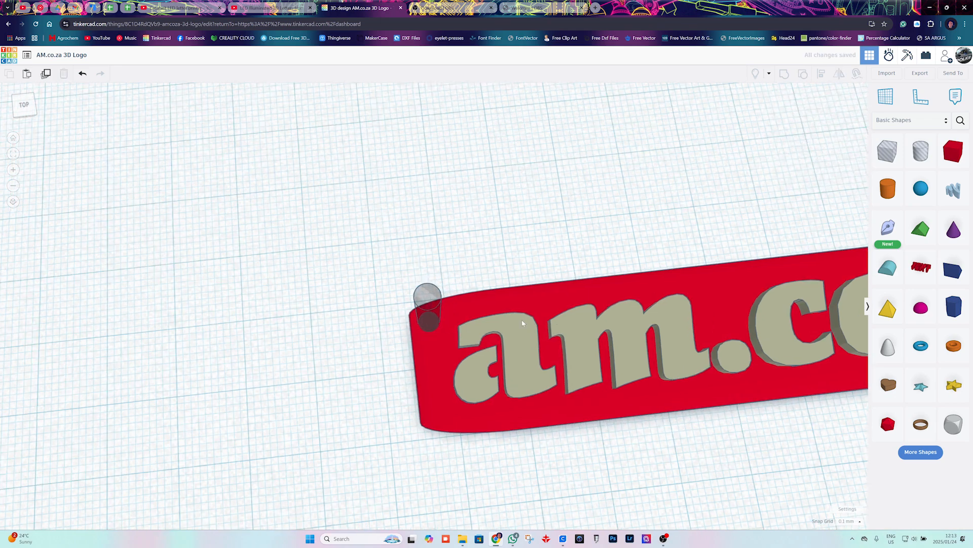
pyautogui.moveTo(184, 205); pyautogui.dragTo(725, 402)
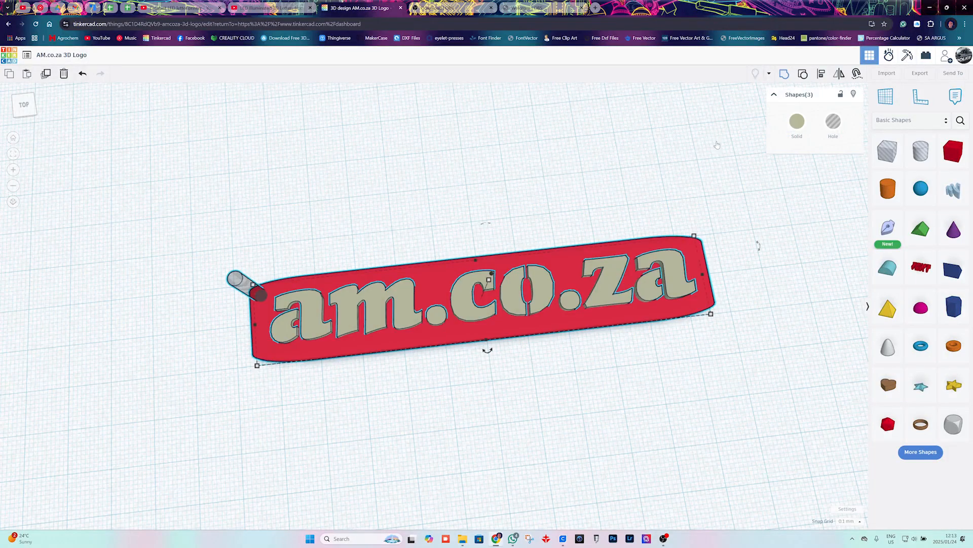
pyautogui.click(394, 181)
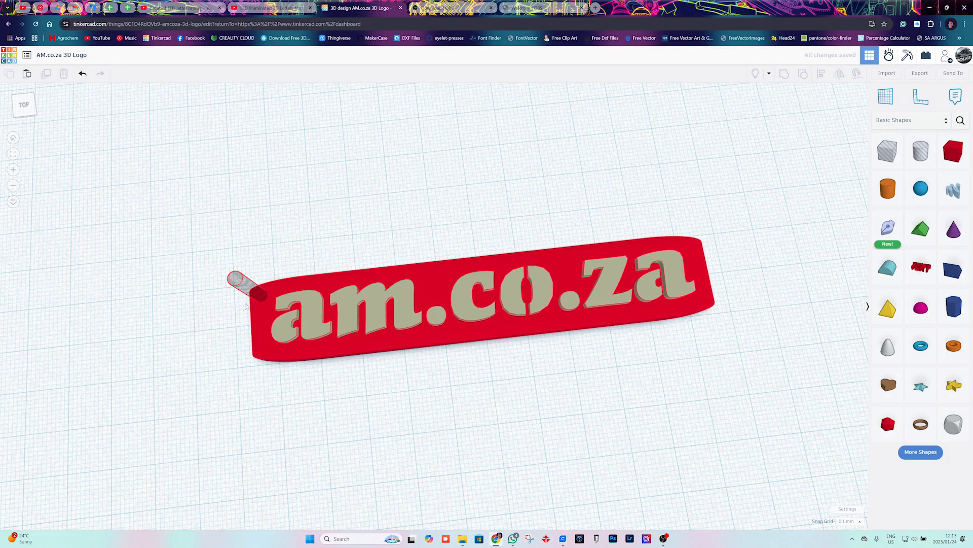